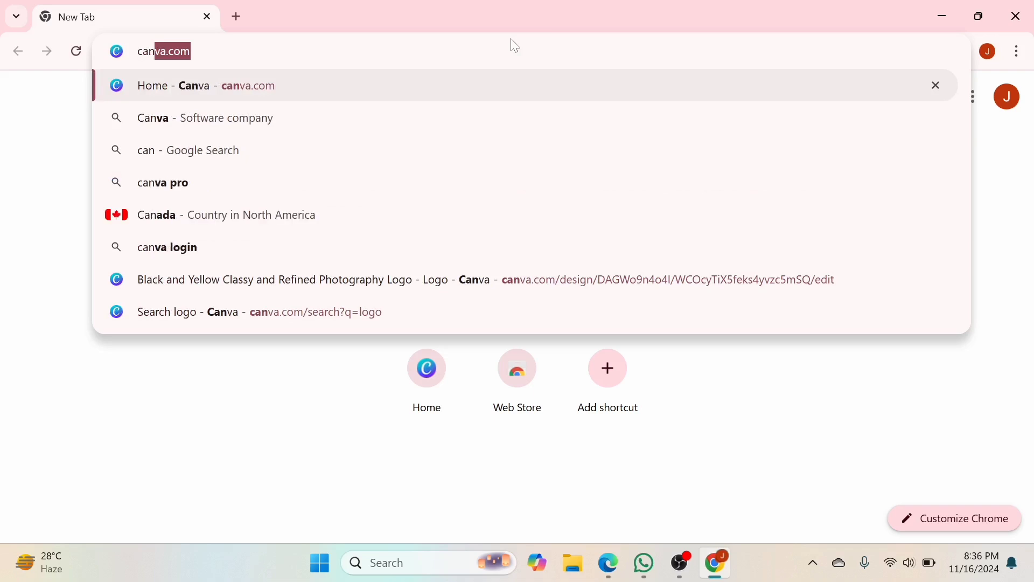
# Open canva.com and search its content for "logo"
pyautogui.click(180, 53)
pyautogui.press('Return')
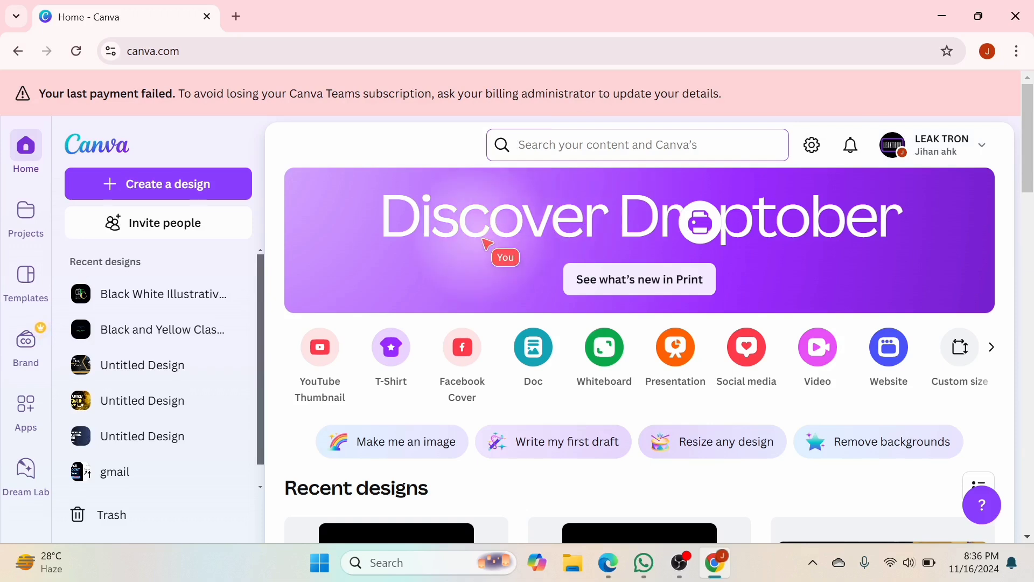
pyautogui.click(545, 145)
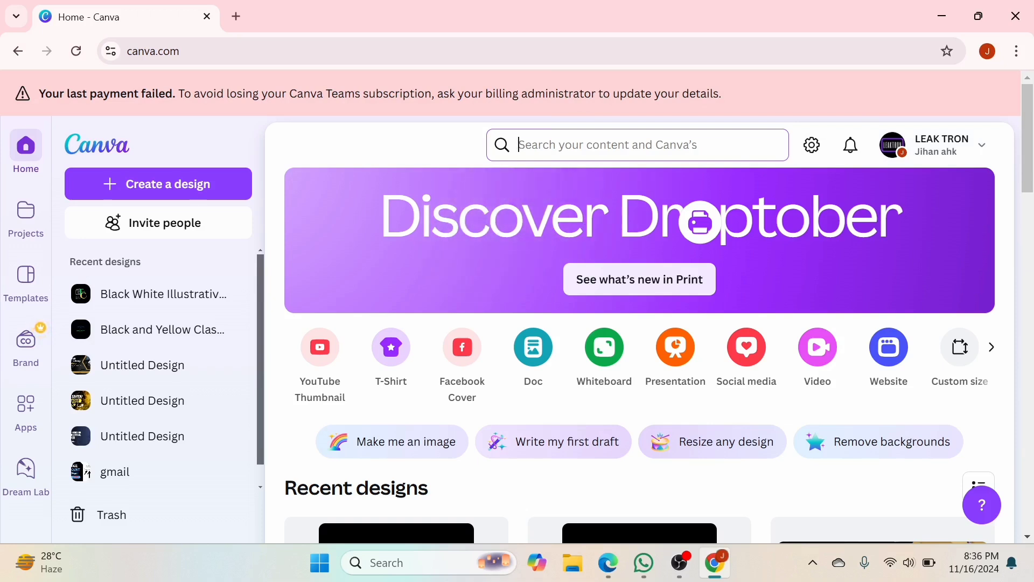
pyautogui.write('logo')
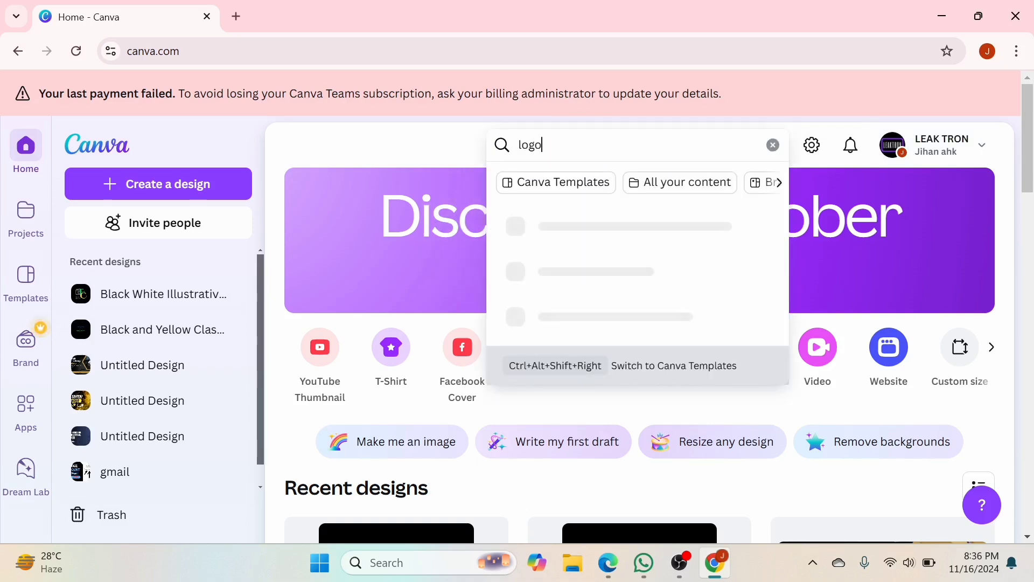
pyautogui.press('Return')
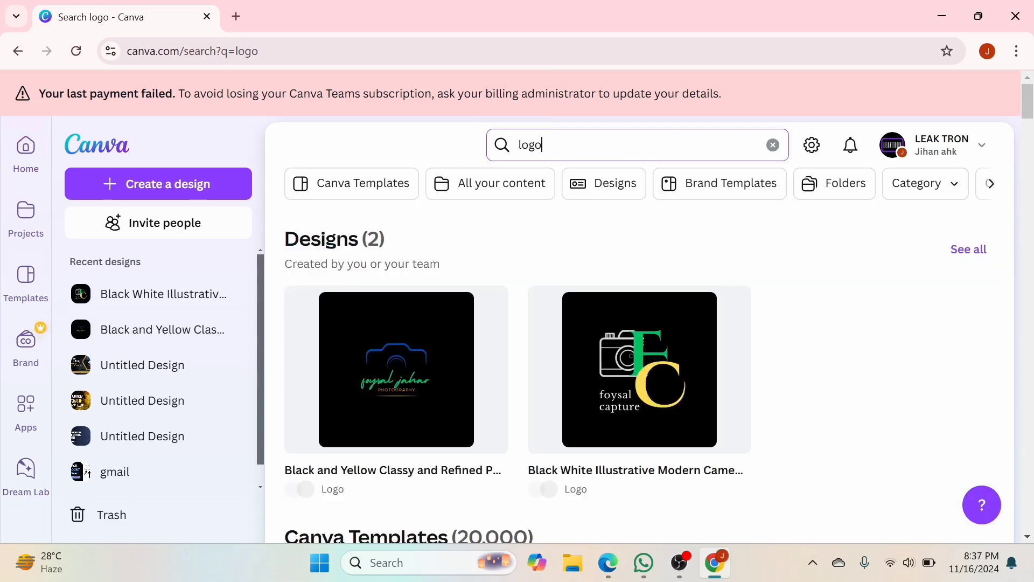
# Browse the camera logo templates and open the black "Juliana Studio" design with the large JS initials for editing
pyautogui.scroll(-5, 566, 374)
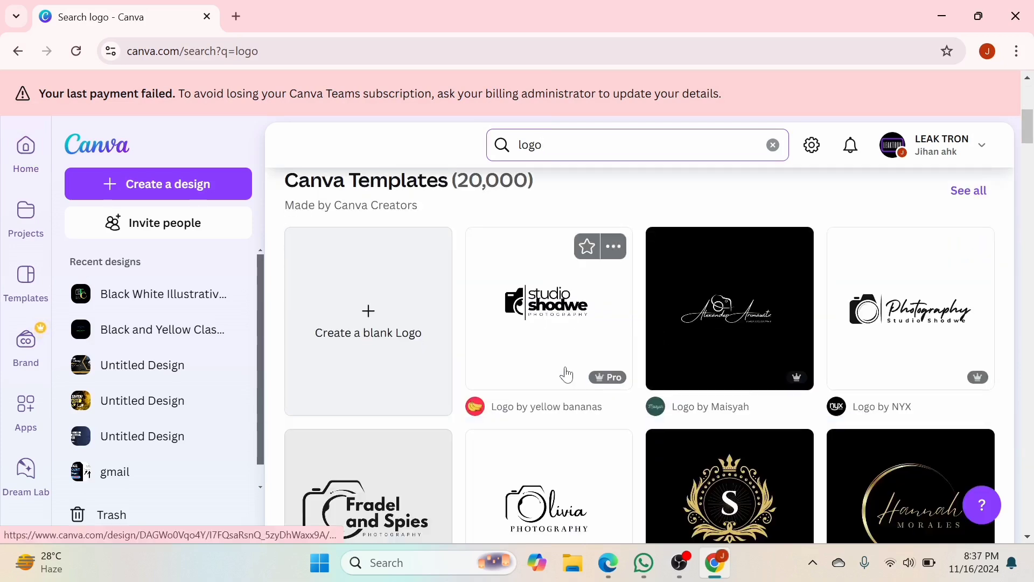
pyautogui.scroll(4, 487, 346)
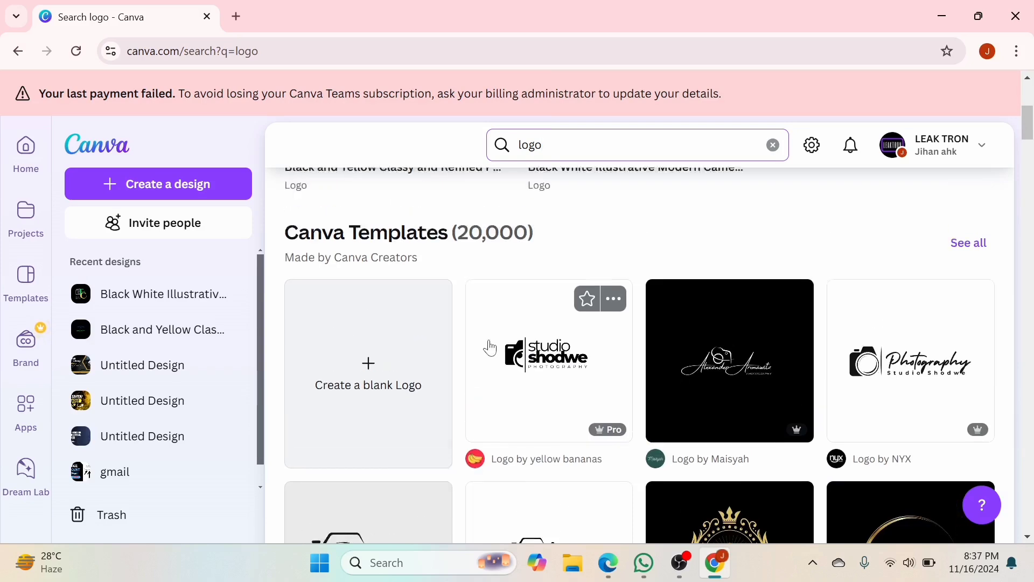
pyautogui.scroll(-7, 488, 345)
pyautogui.scroll(-3, 490, 347)
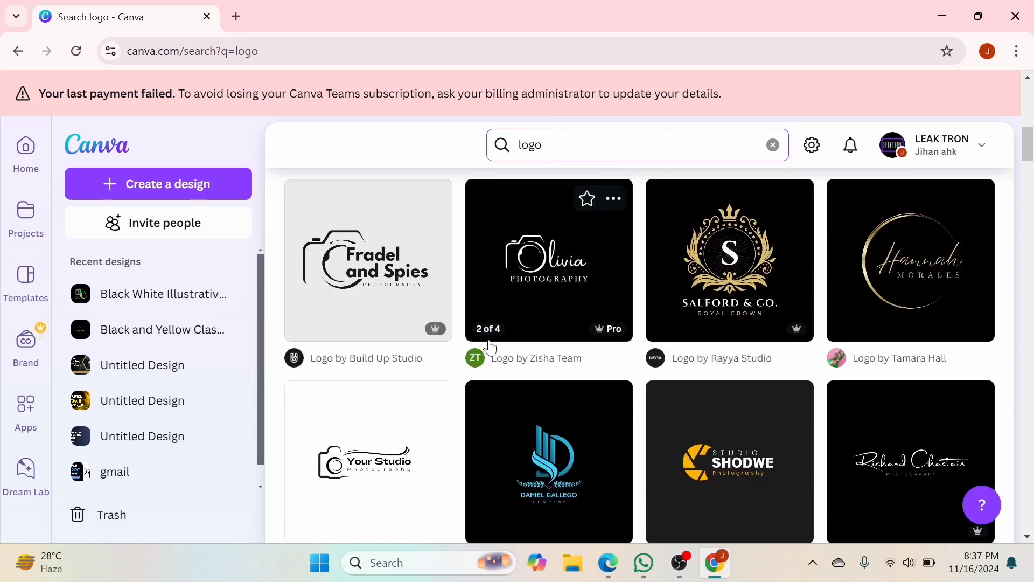
pyautogui.scroll(-2, 490, 348)
pyautogui.scroll(-2, 489, 347)
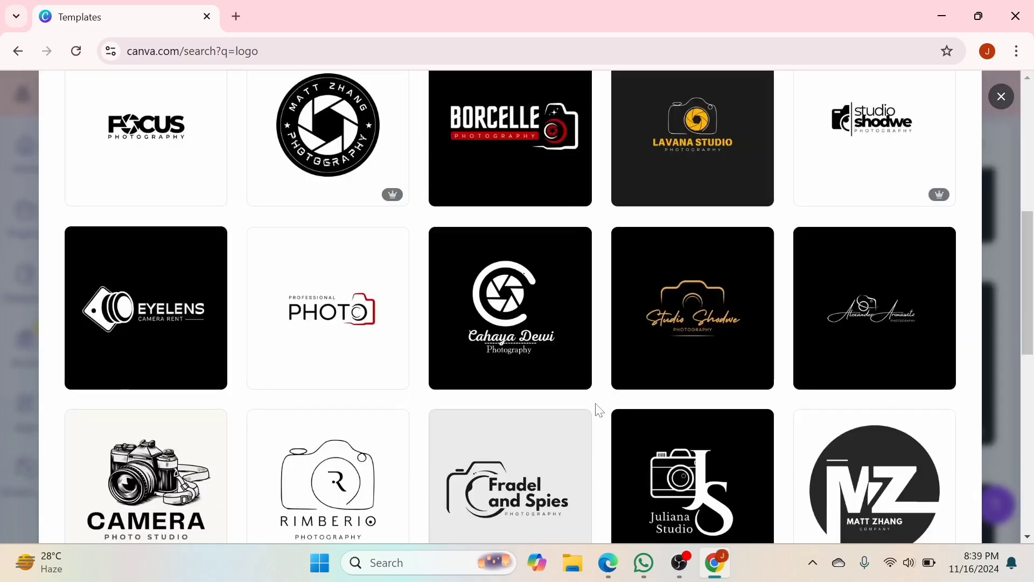
pyautogui.scroll(-3, 596, 410)
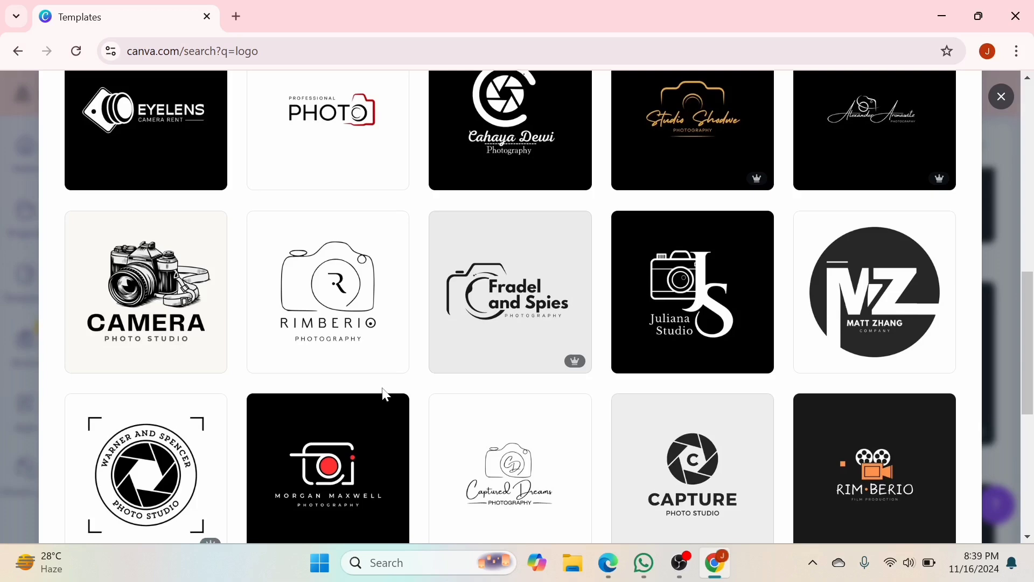
pyautogui.scroll(-2, 385, 395)
pyautogui.scroll(2, 140, 314)
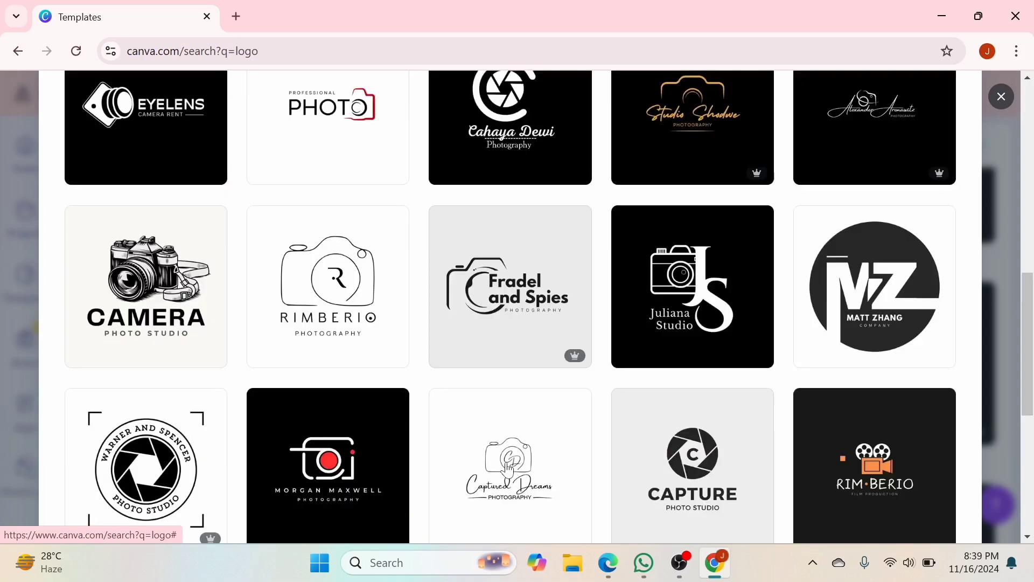
pyautogui.click(702, 304)
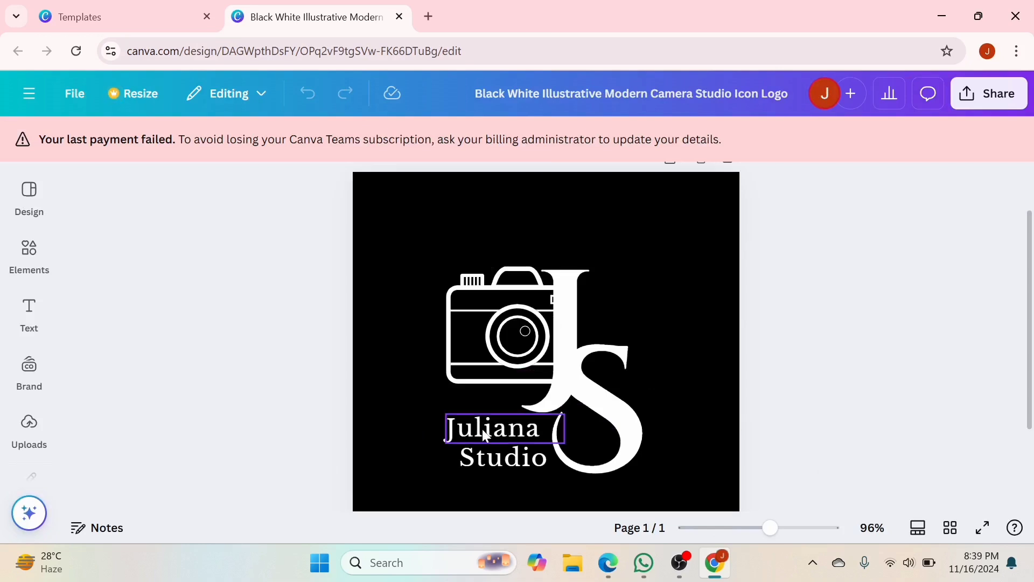
# Replace the upper text line beneath the camera with the photographer's first name in lowercase
pyautogui.doubleClick(483, 429)
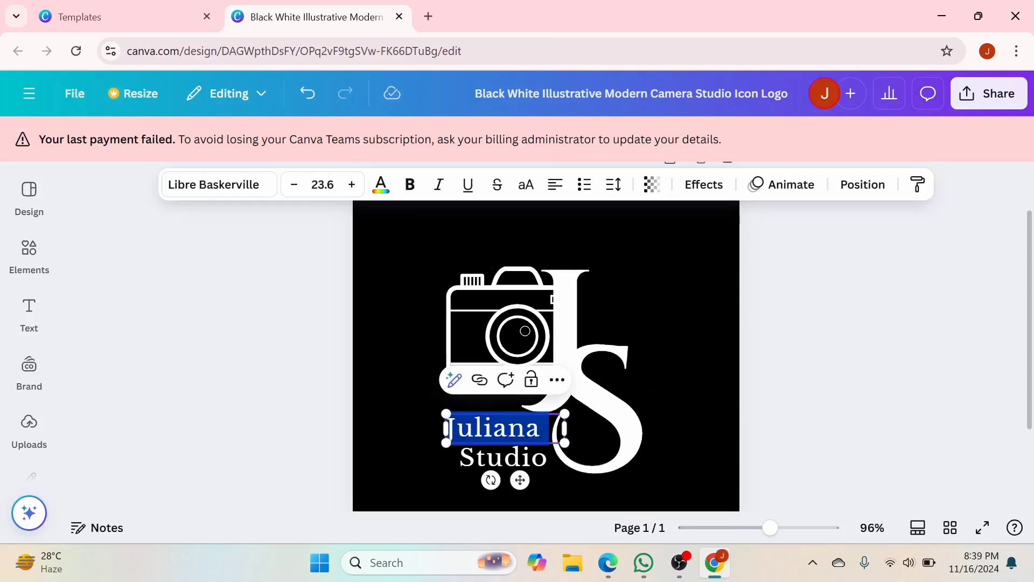
pyautogui.press('BackSpace')
pyautogui.write('f')
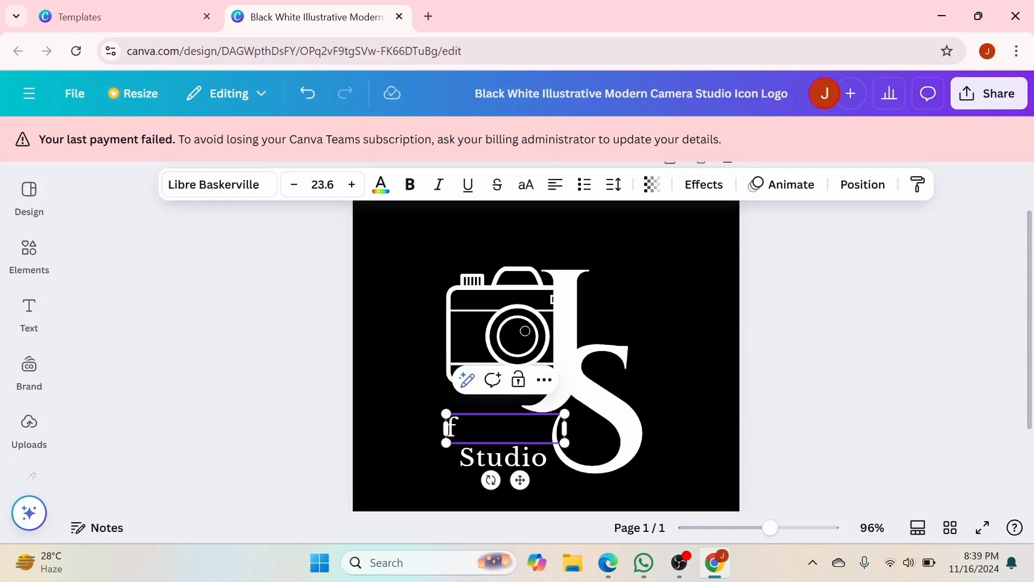
pyautogui.write('oysal')
# Replace the word "Studio" beneath the name with "photography"
pyautogui.doubleClick(541, 459)
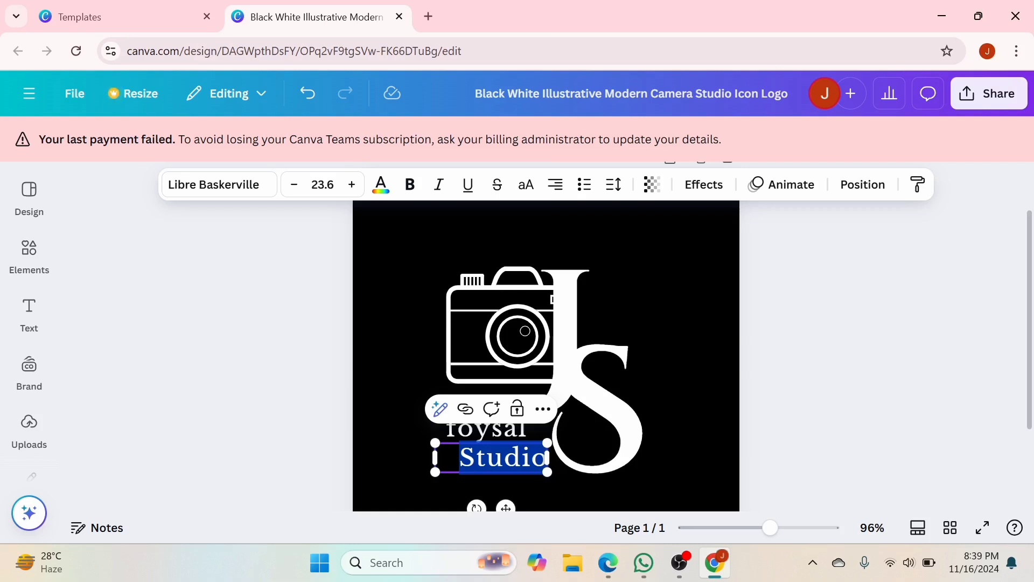
pyautogui.press('BackSpace')
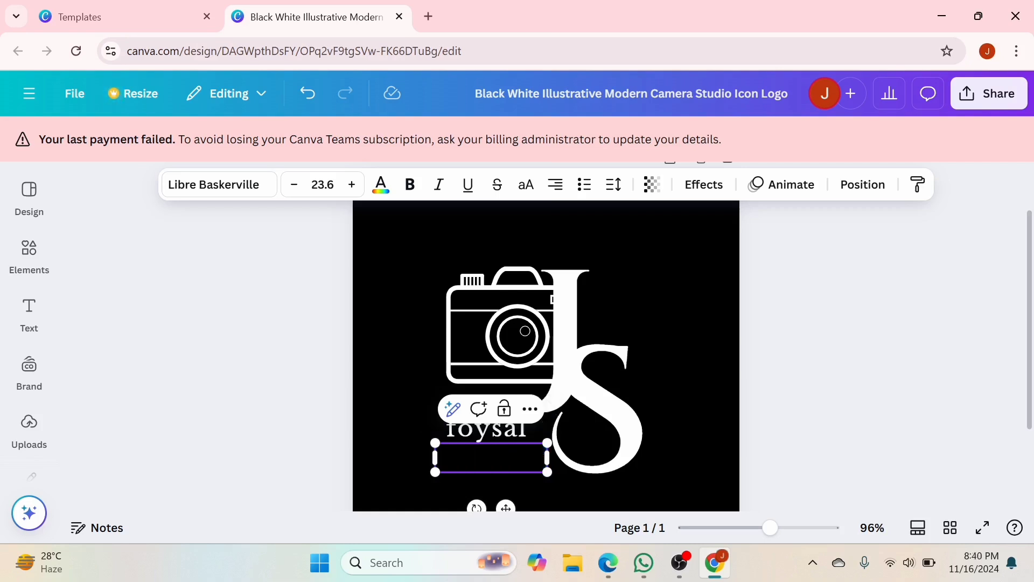
pyautogui.write('photograp')
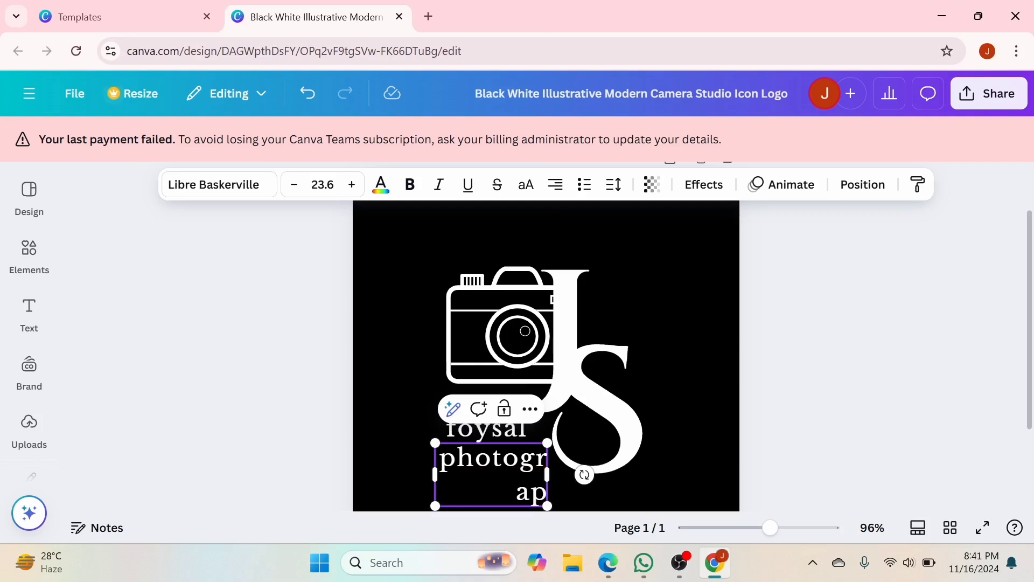
pyautogui.write('hy')
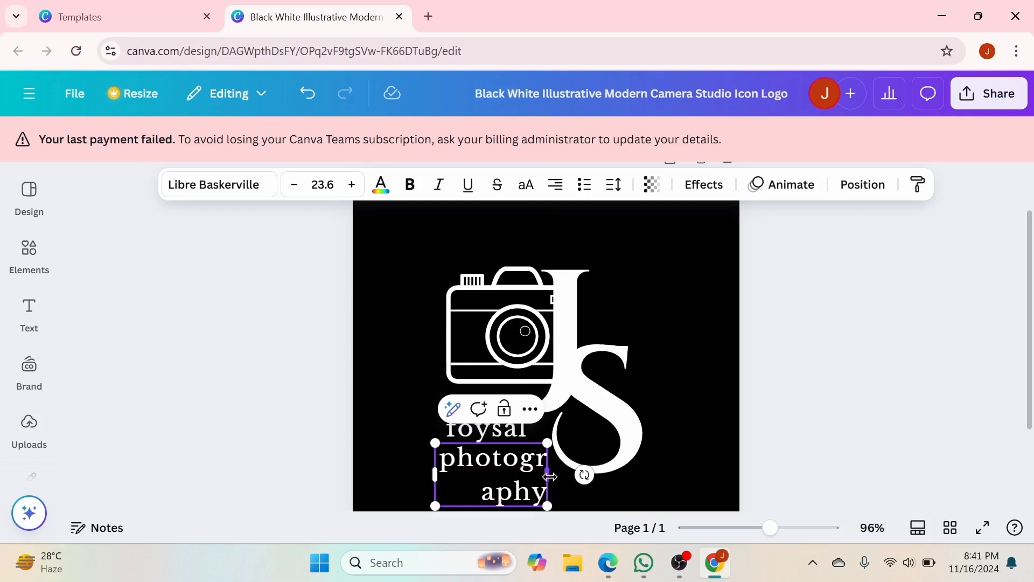
# Fit "photography" on a single line at font size 16.7 and position it beneath the name, clear of the large S
pyautogui.moveTo(550, 477); pyautogui.dragTo(649, 470)
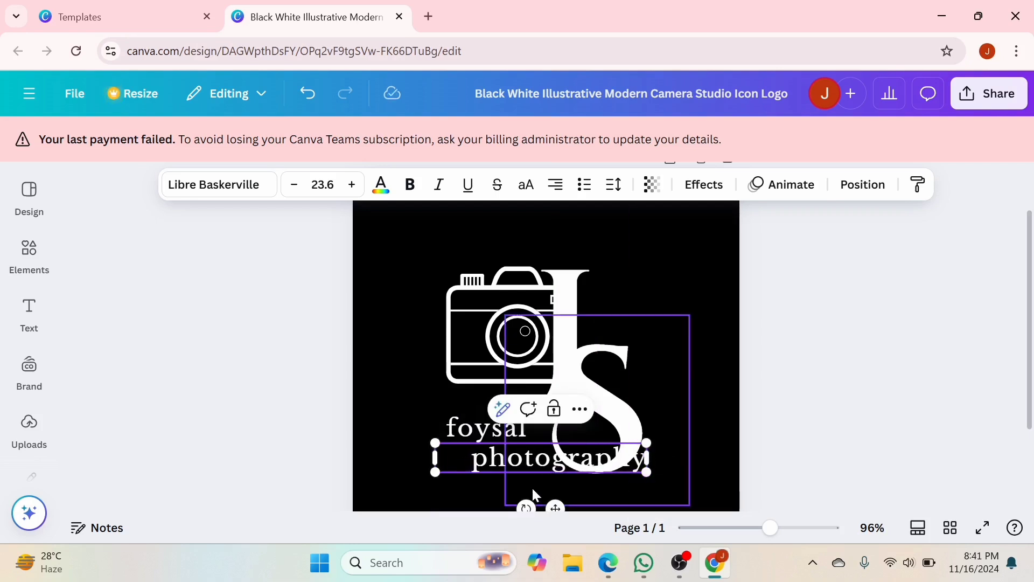
pyautogui.moveTo(554, 503); pyautogui.dragTo(502, 497)
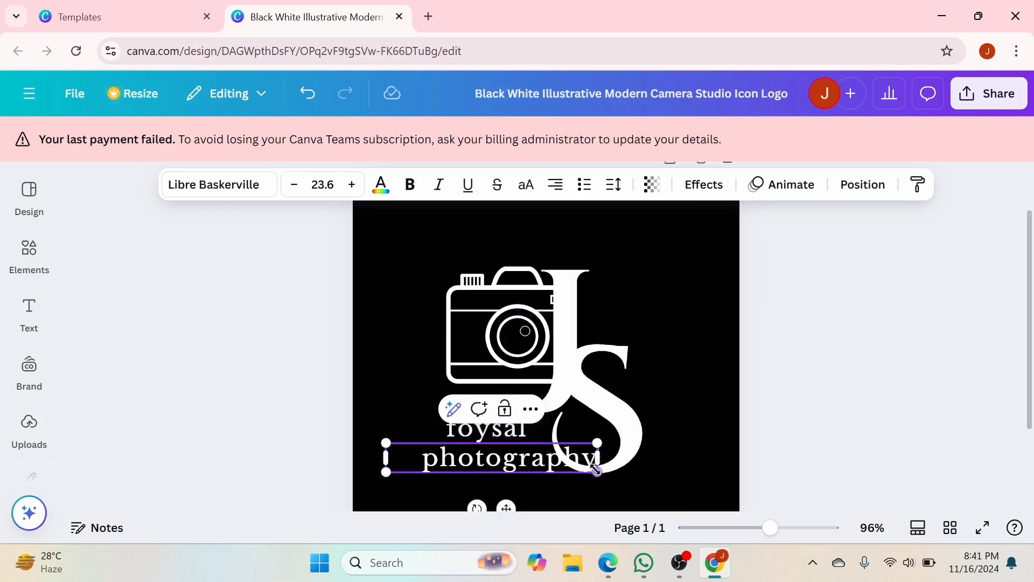
pyautogui.moveTo(596, 469); pyautogui.dragTo(536, 464)
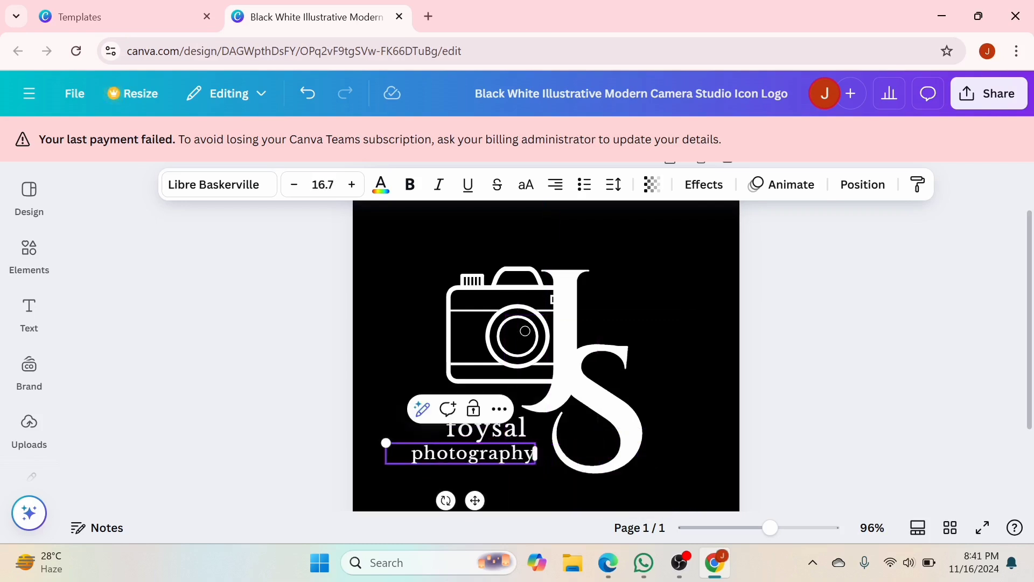
pyautogui.moveTo(475, 500); pyautogui.dragTo(488, 507)
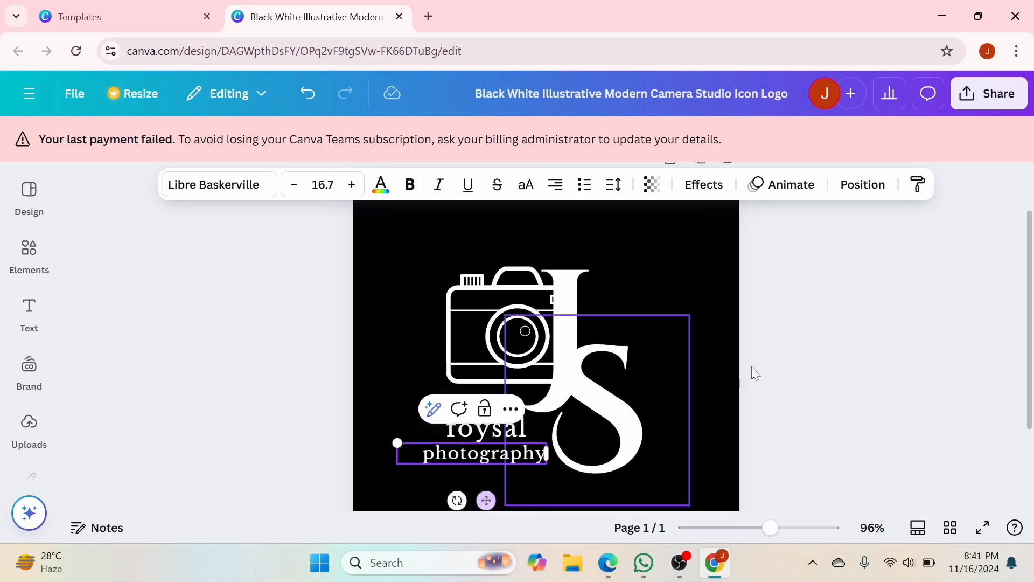
pyautogui.click(799, 357)
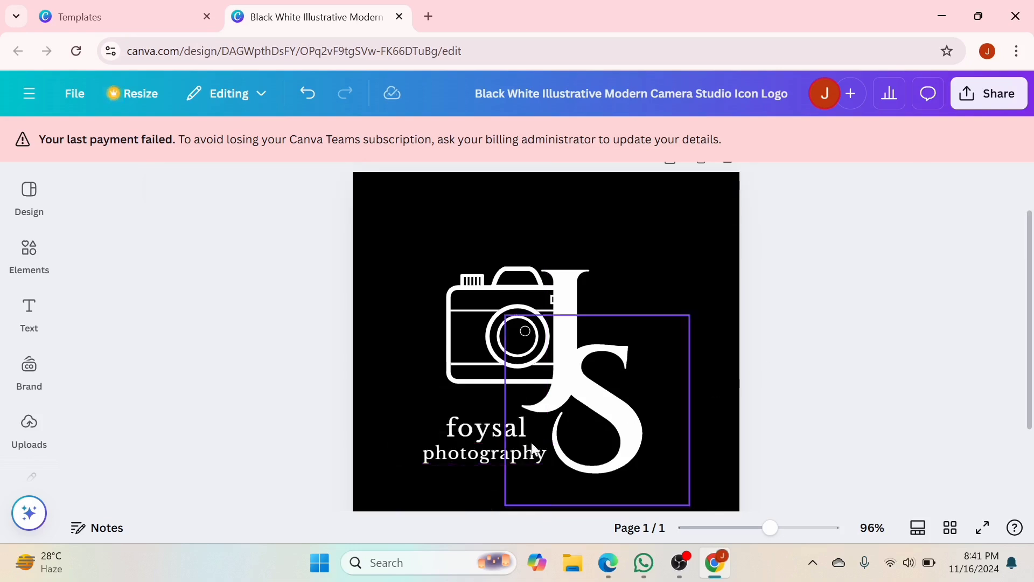
# Make the "photography" text bold and set its font to Source Sans Pro
pyautogui.click(471, 458)
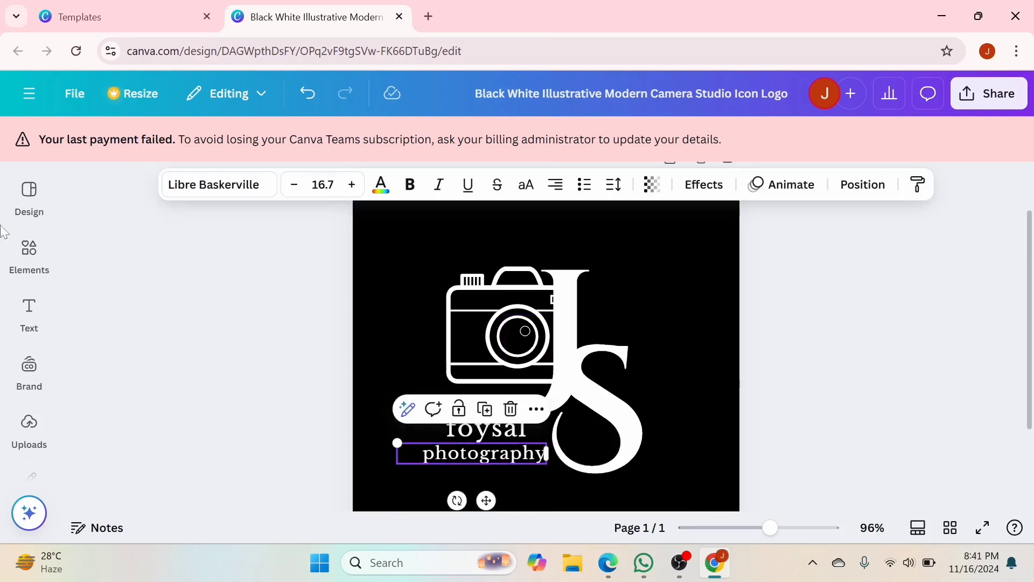
pyautogui.click(29, 421)
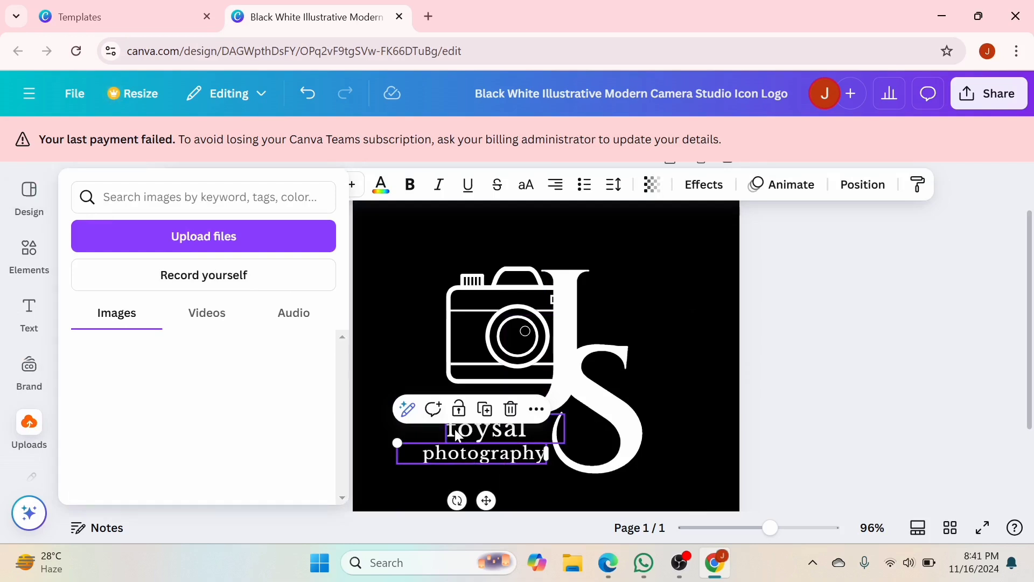
pyautogui.click(408, 186)
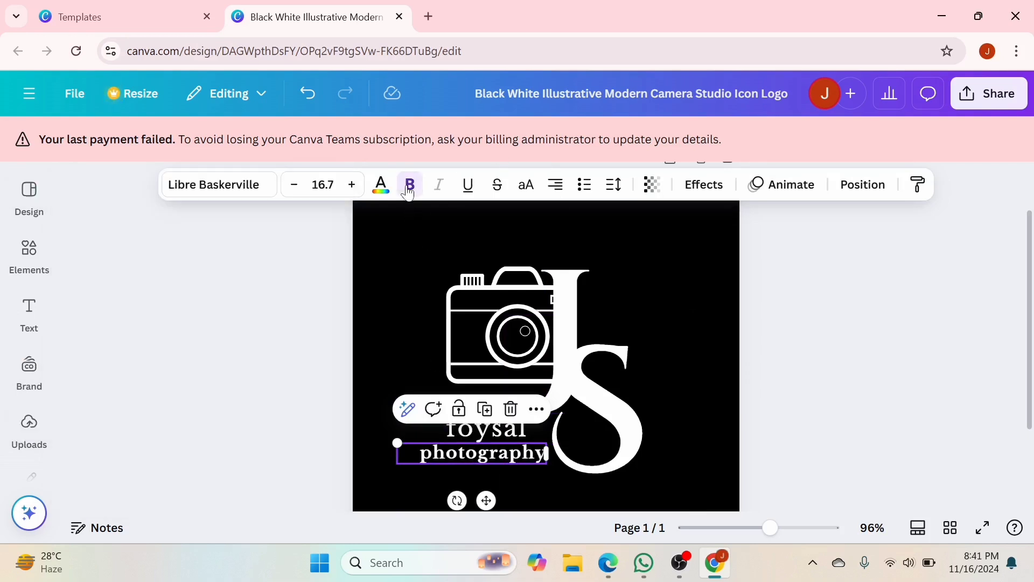
pyautogui.click(258, 186)
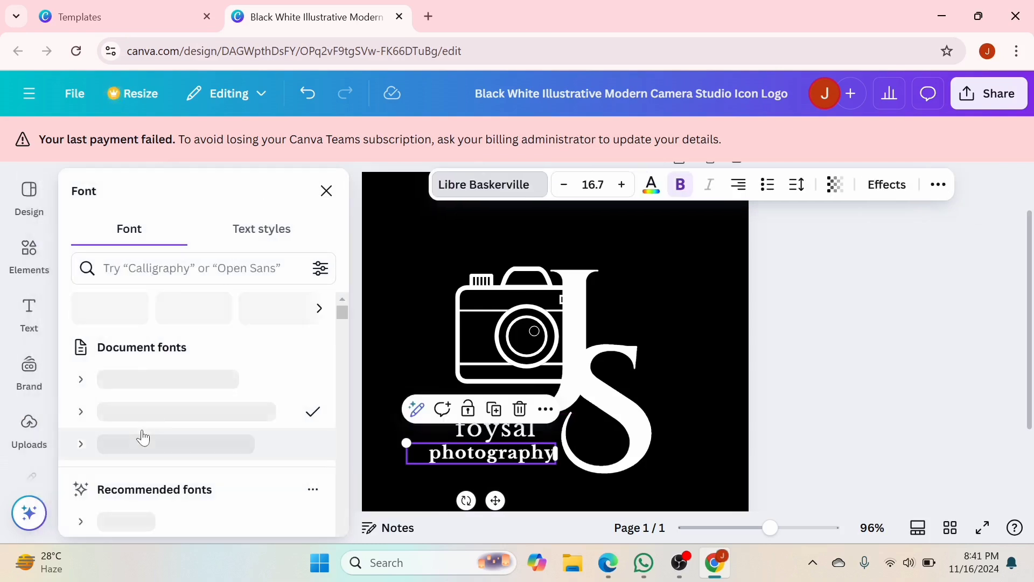
pyautogui.scroll(-2, 141, 436)
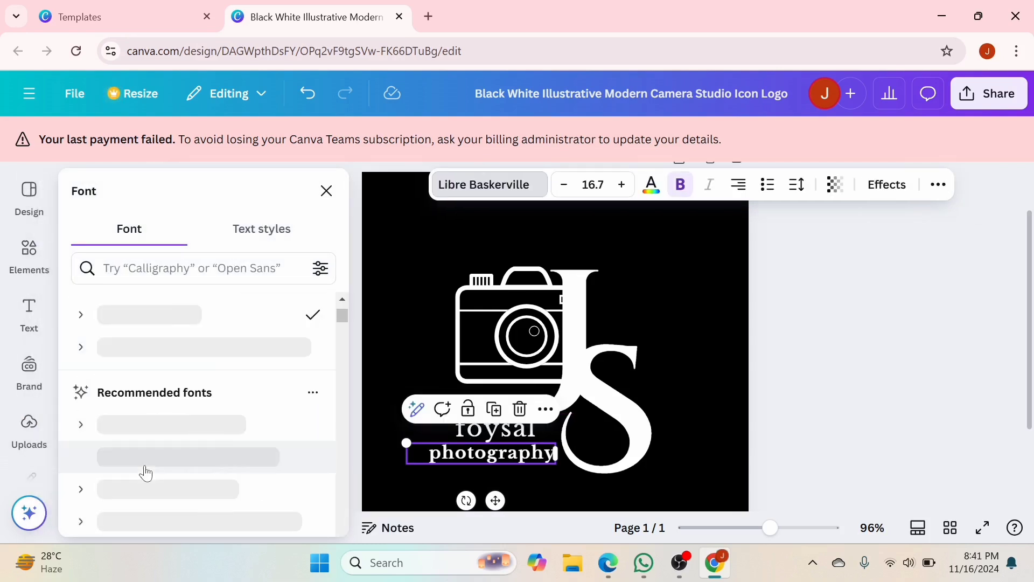
pyautogui.scroll(-1, 145, 477)
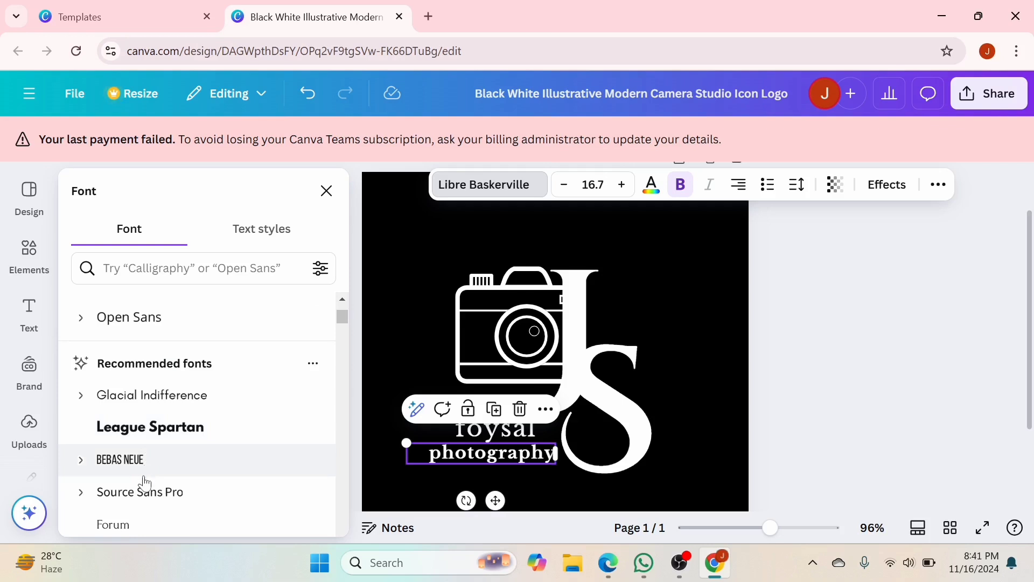
pyautogui.scroll(-4, 146, 477)
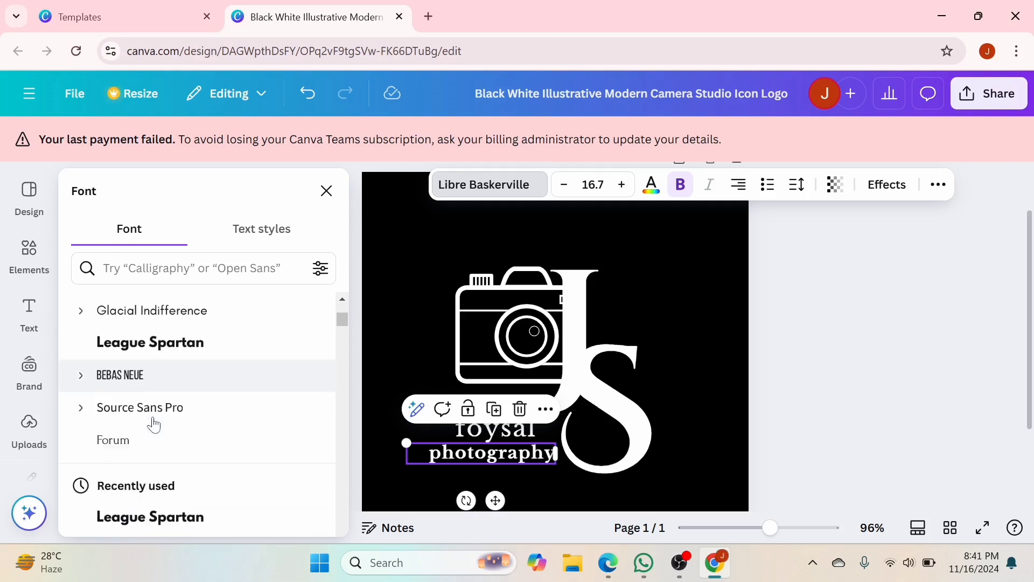
pyautogui.scroll(-1, 161, 464)
pyautogui.click(173, 343)
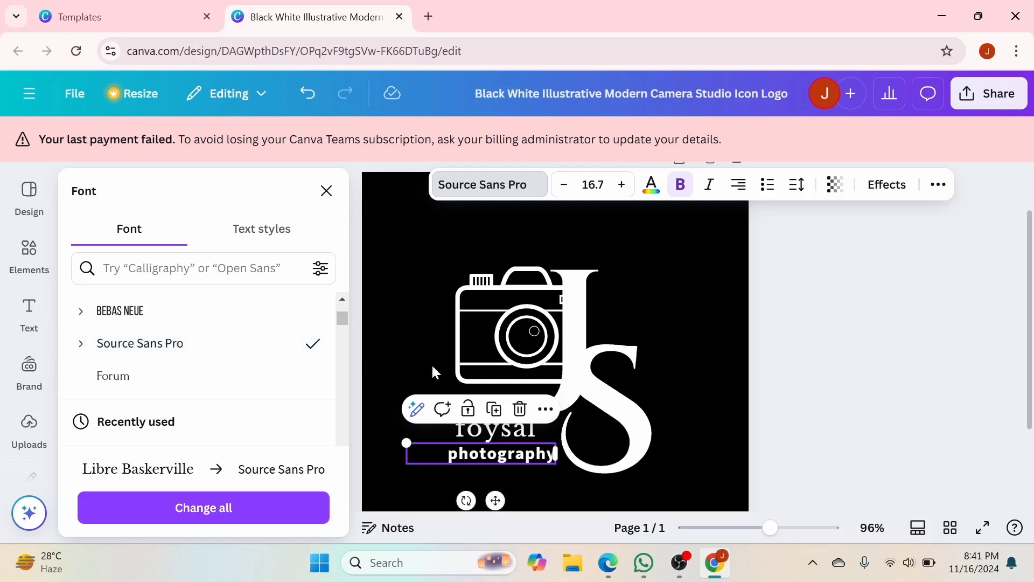
pyautogui.click(712, 361)
# Replace the large initial "J" overlapping the camera with "F"
pyautogui.click(569, 324)
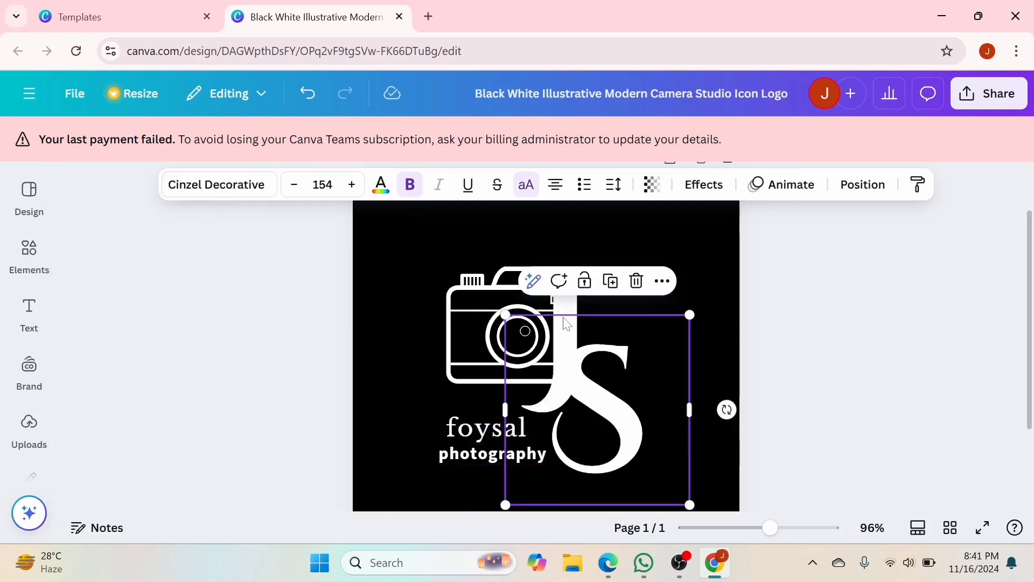
pyautogui.click(829, 347)
pyautogui.click(567, 280)
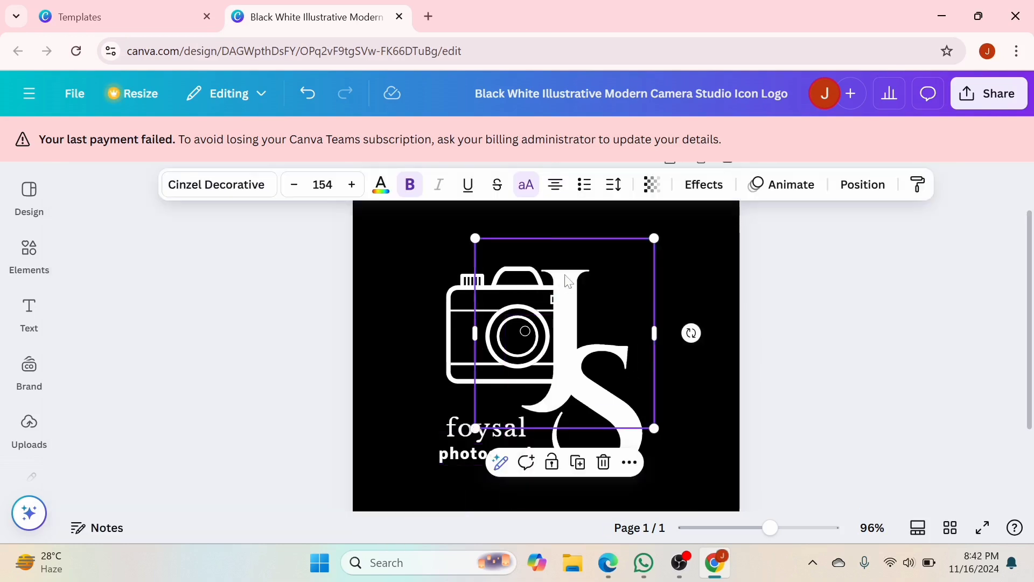
pyautogui.doubleClick(568, 280)
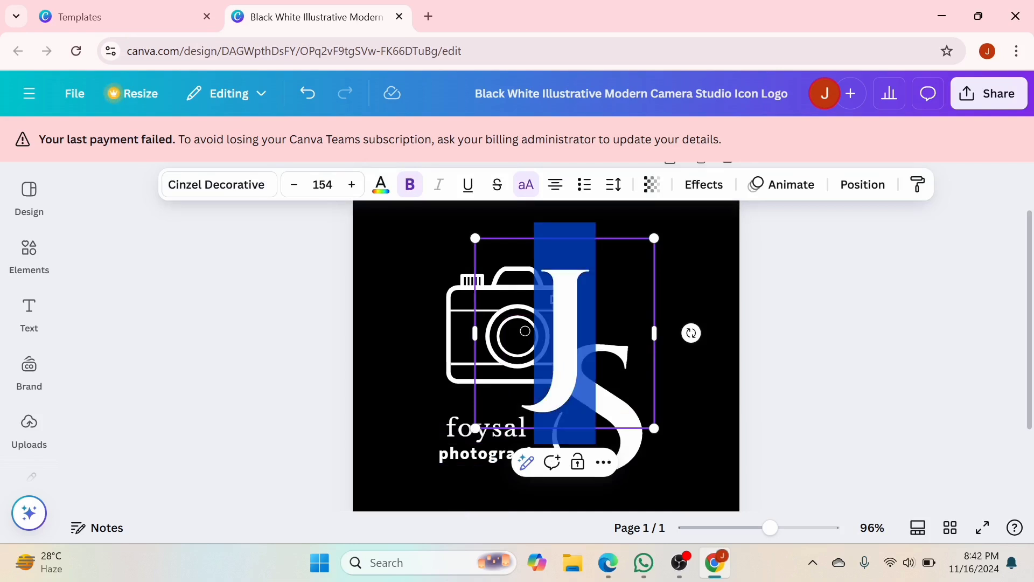
pyautogui.press('BackSpace')
pyautogui.write('F')
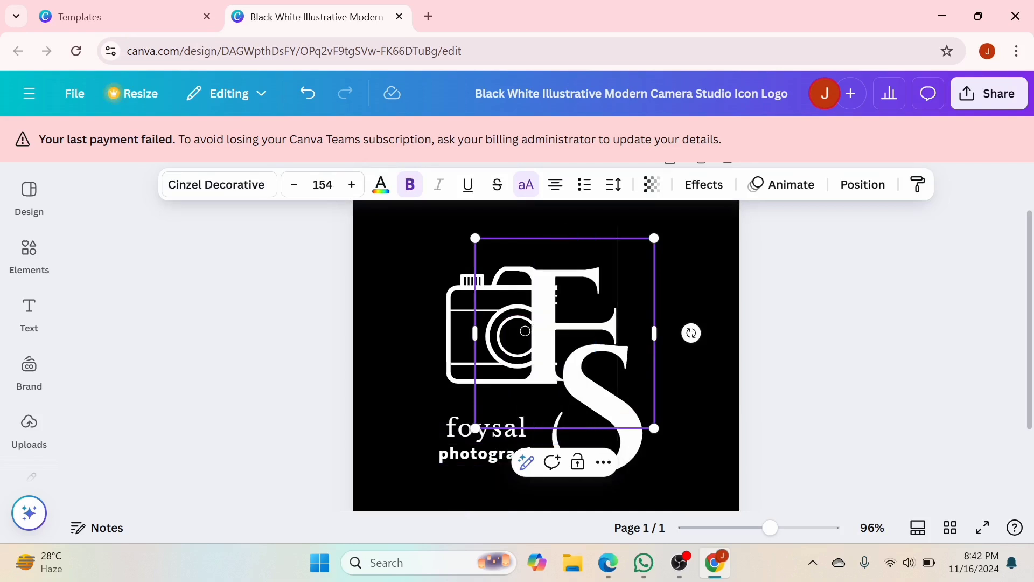
pyautogui.hotkey('ctrl', 'a')
pyautogui.click(787, 401)
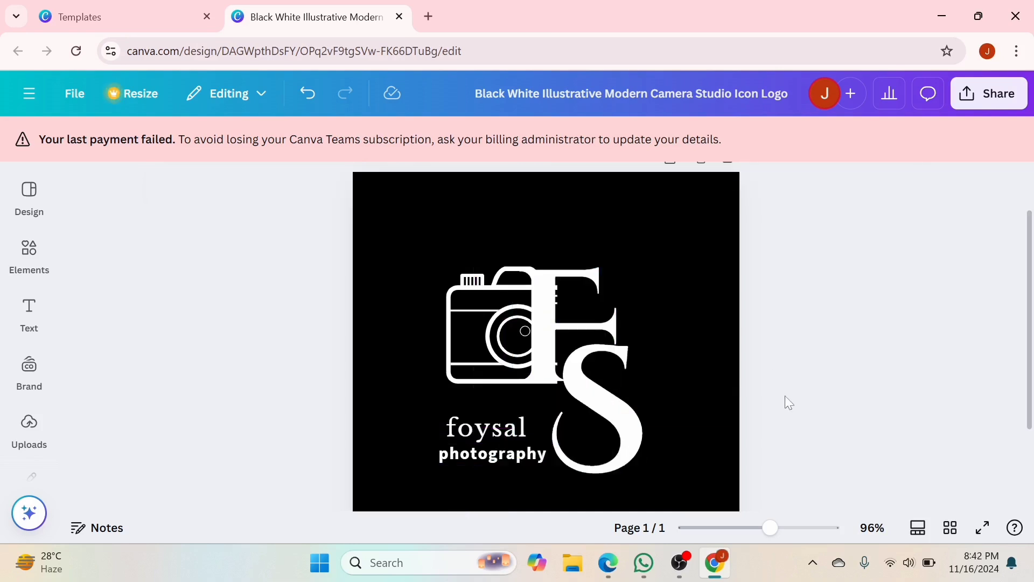
# Replace the large initial "S" below the "F" with "J"
pyautogui.doubleClick(616, 423)
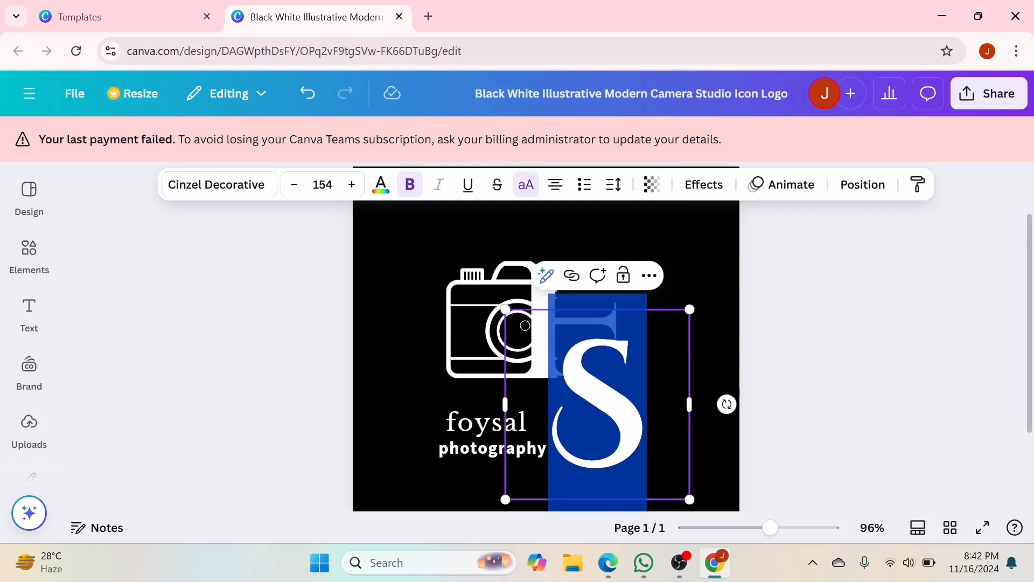
pyautogui.press('BackSpace')
pyautogui.write('J')
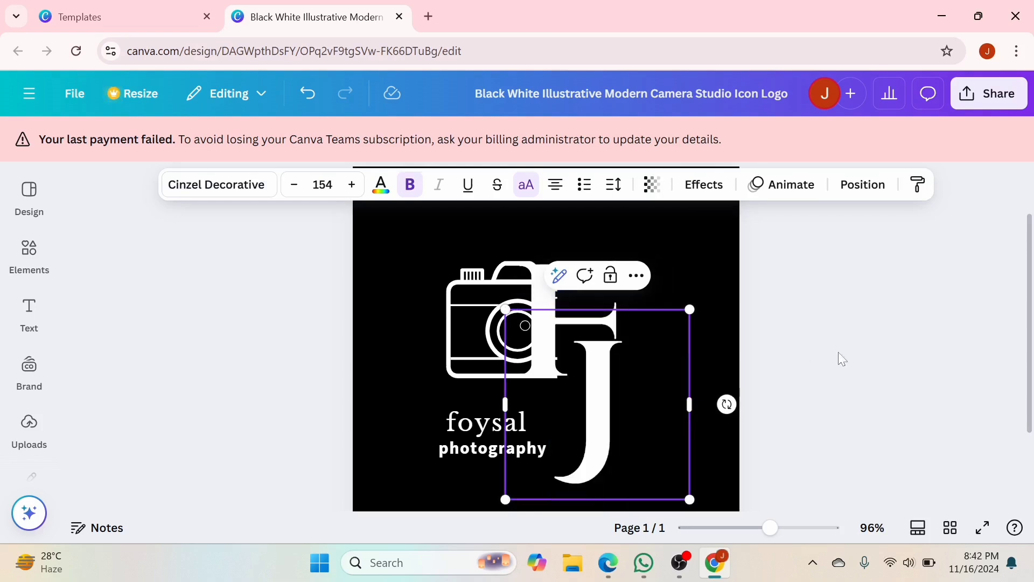
pyautogui.click(839, 352)
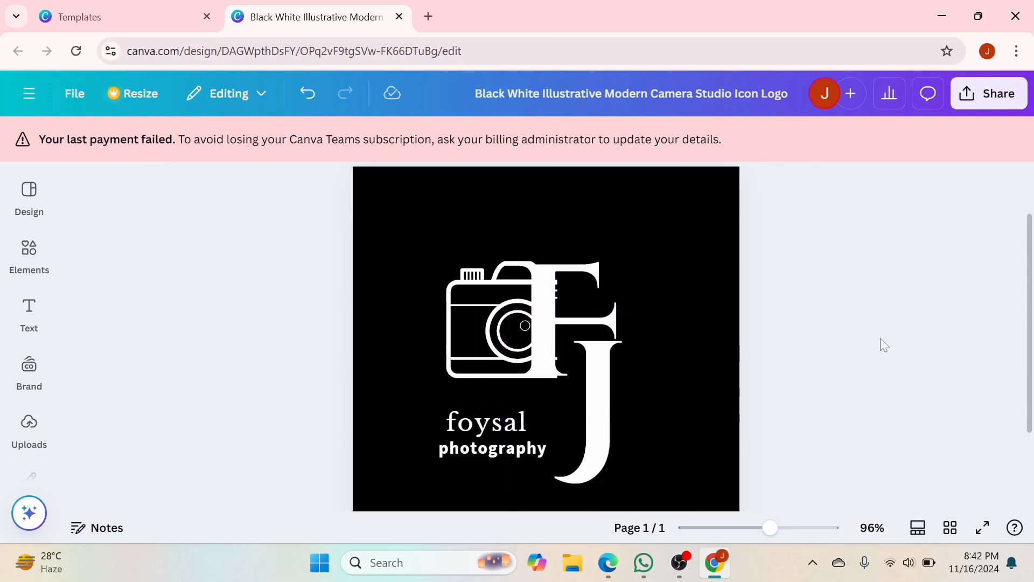
# Try coral red and dark blue on the large "J" and settle on solid yellow as its text colour
pyautogui.click(555, 315)
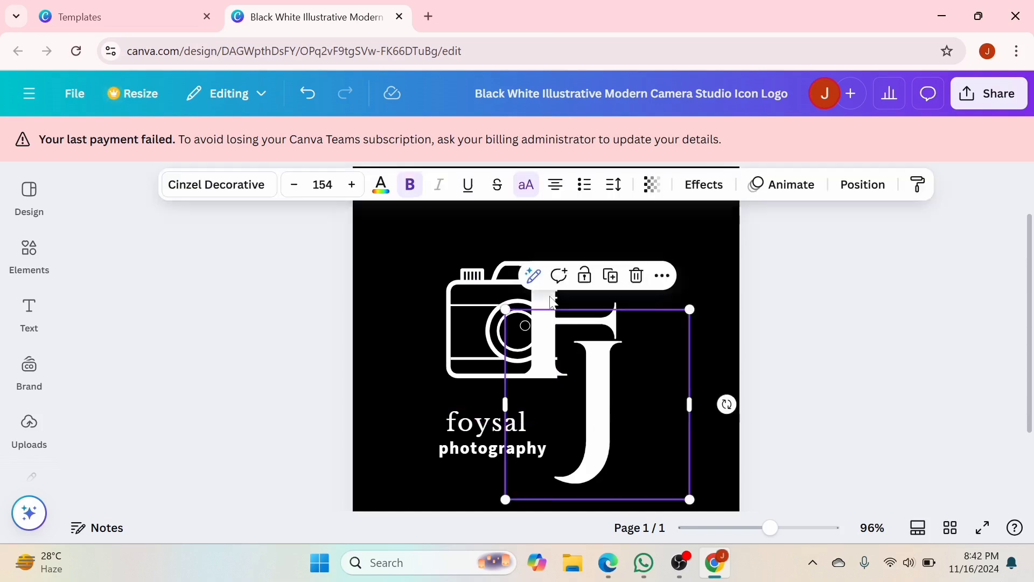
pyautogui.click(381, 186)
pyautogui.scroll(-1, 158, 474)
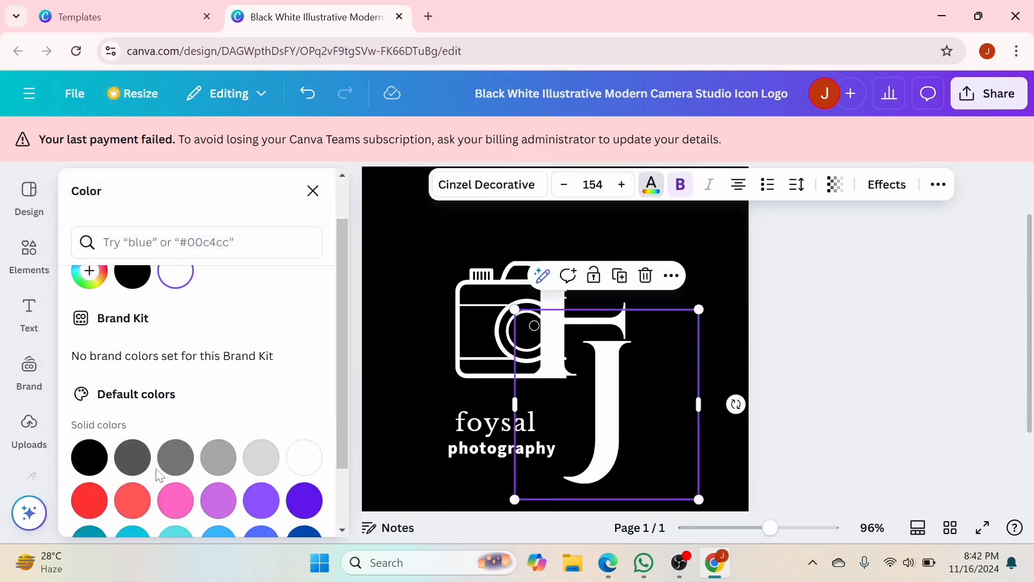
pyautogui.click(133, 501)
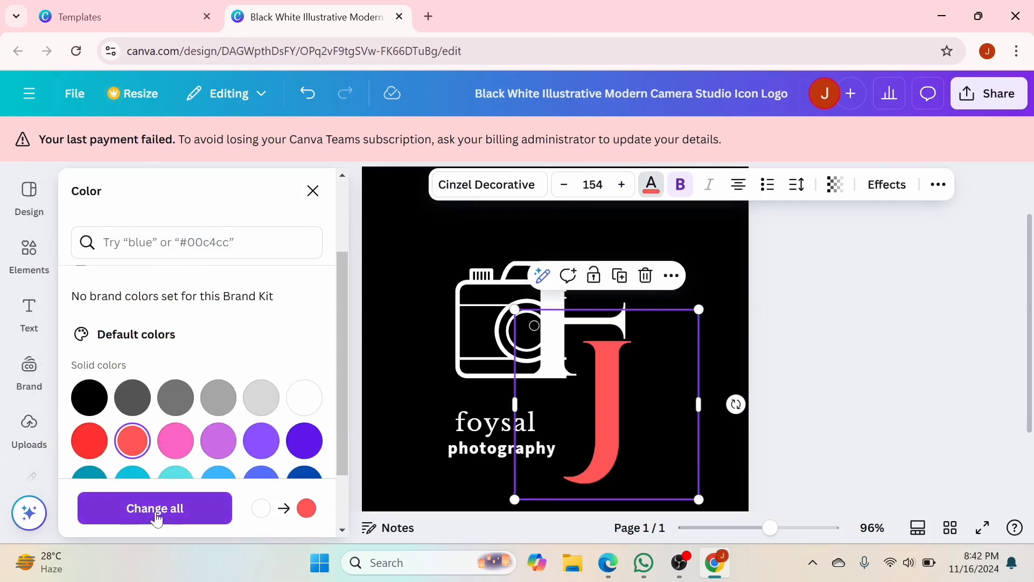
pyautogui.scroll(-1, 264, 463)
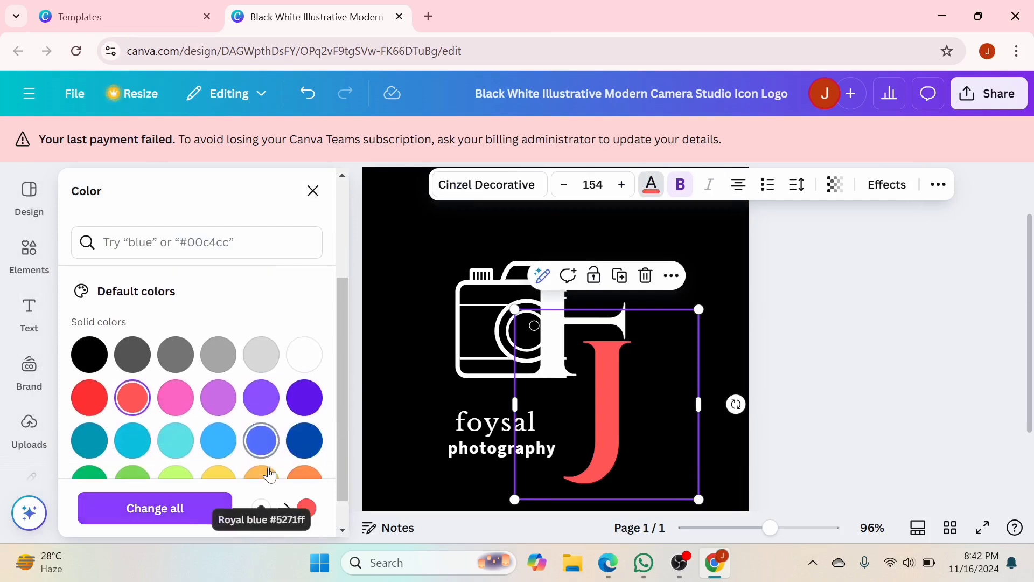
pyautogui.click(311, 452)
pyautogui.scroll(-1, 312, 454)
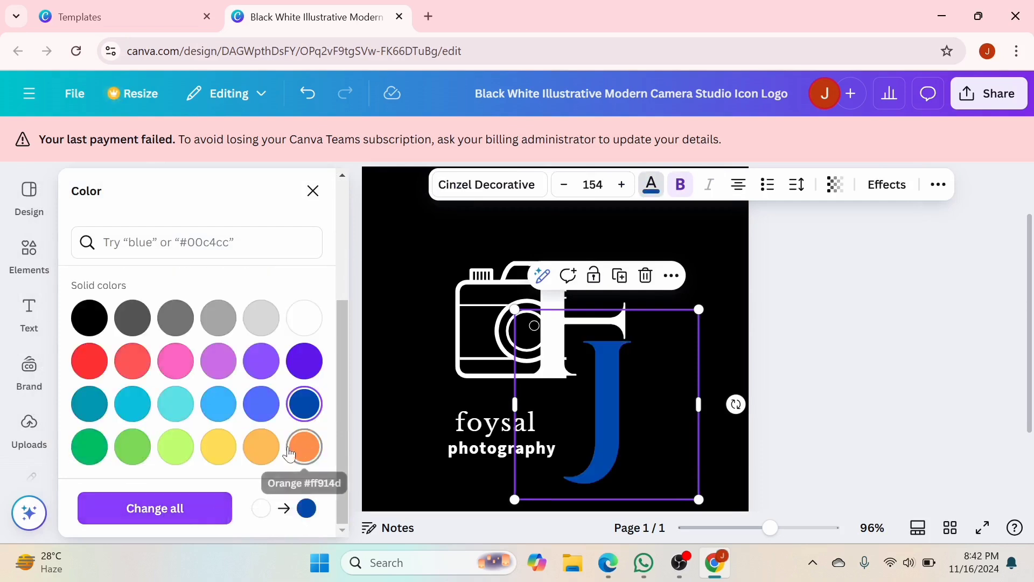
pyautogui.click(222, 449)
pyautogui.press('Escape')
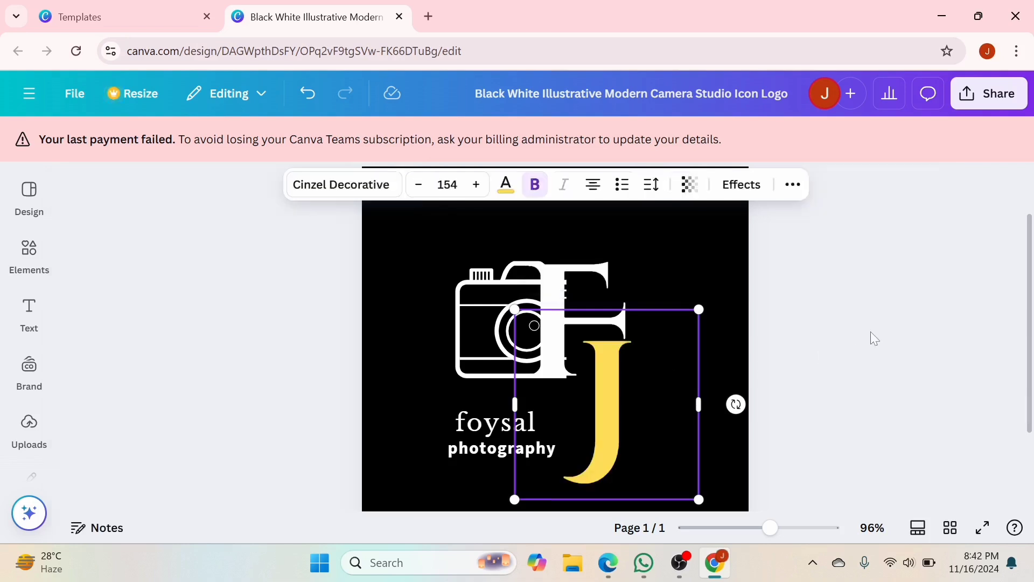
pyautogui.click(853, 235)
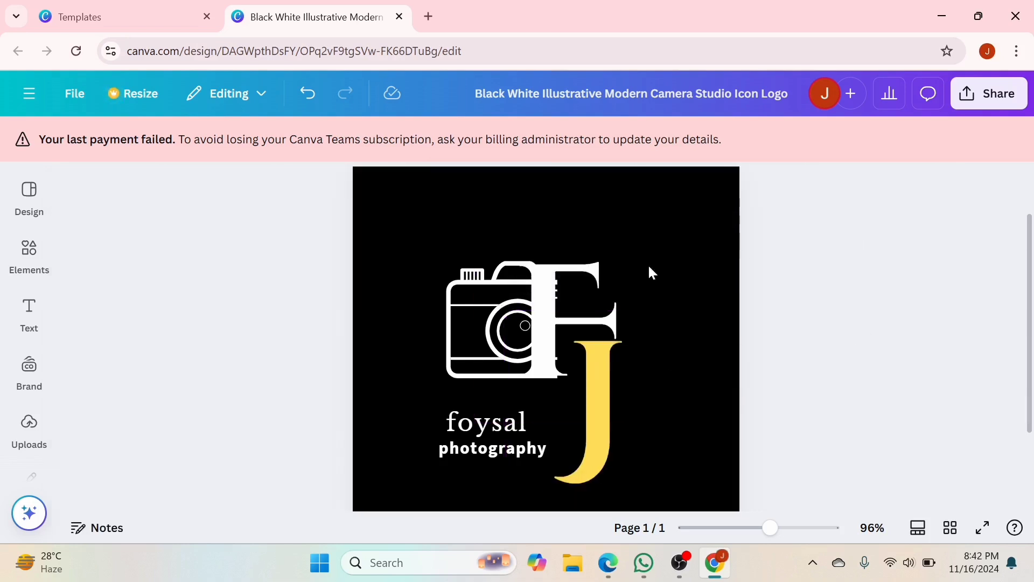
# Try red, lime and light green on the large "F" and settle on solid green as its text colour
pyautogui.click(547, 285)
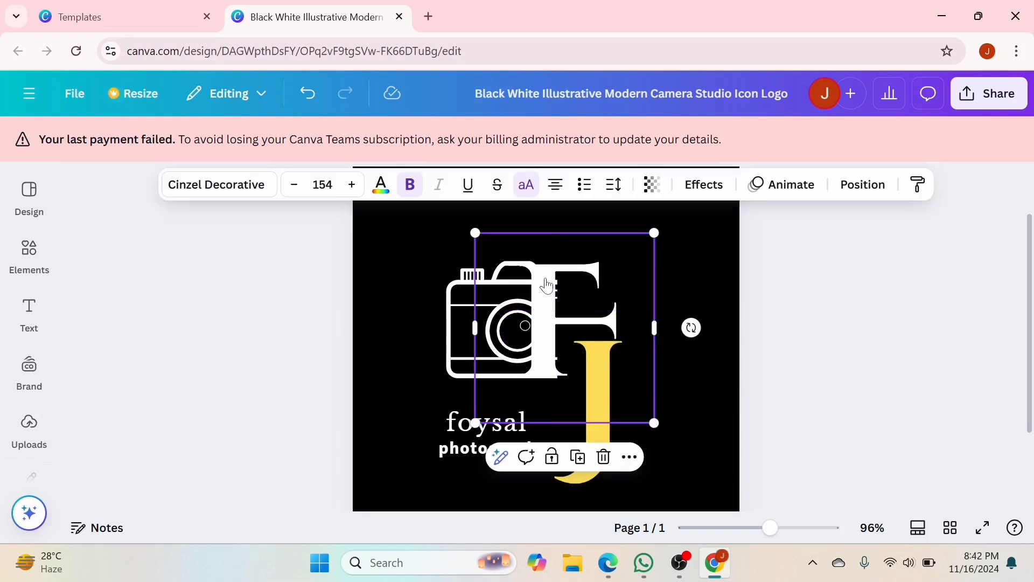
pyautogui.click(380, 186)
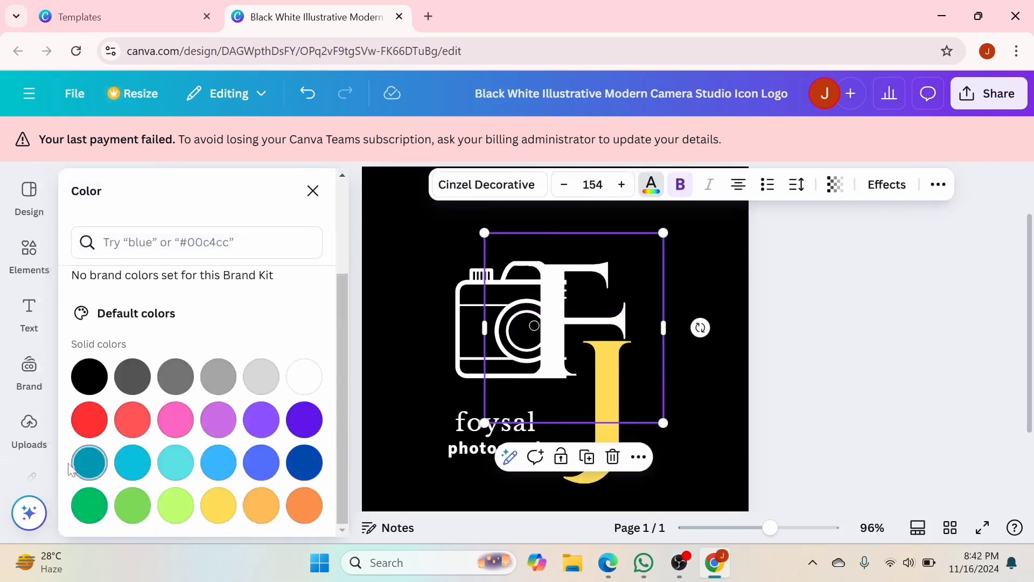
pyautogui.click(90, 420)
pyautogui.scroll(-2, 160, 463)
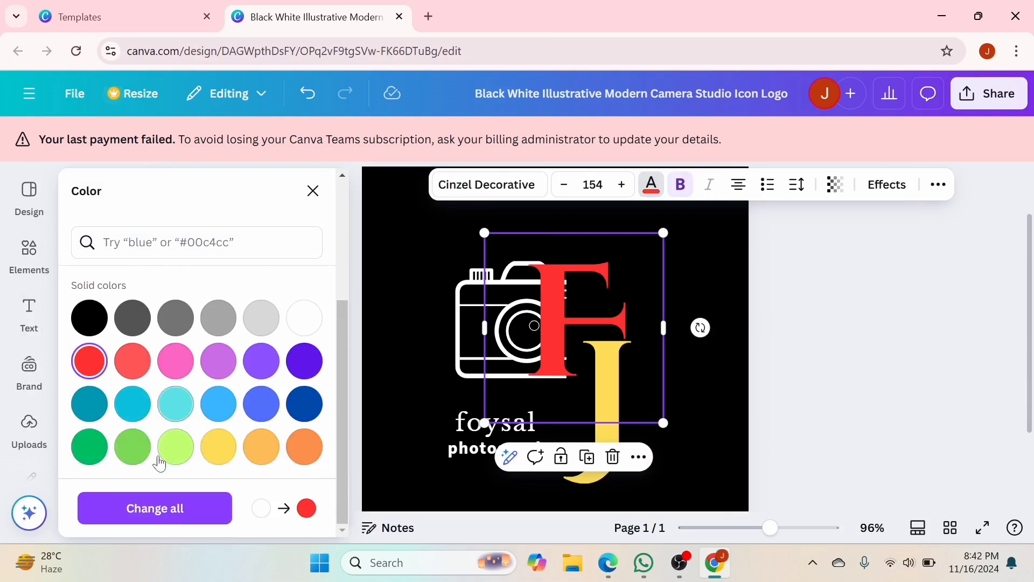
pyautogui.click(166, 454)
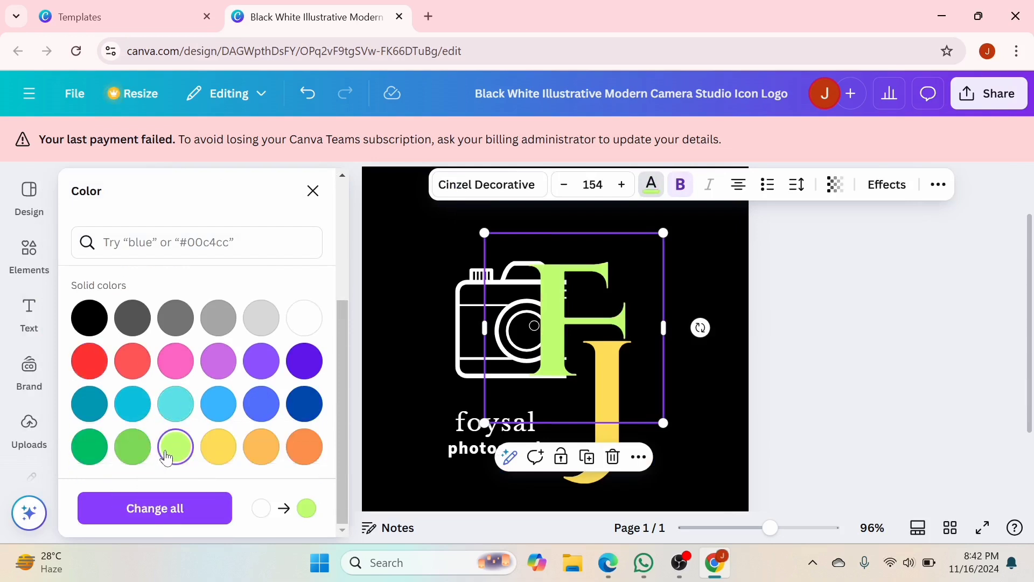
pyautogui.click(133, 449)
pyautogui.click(95, 449)
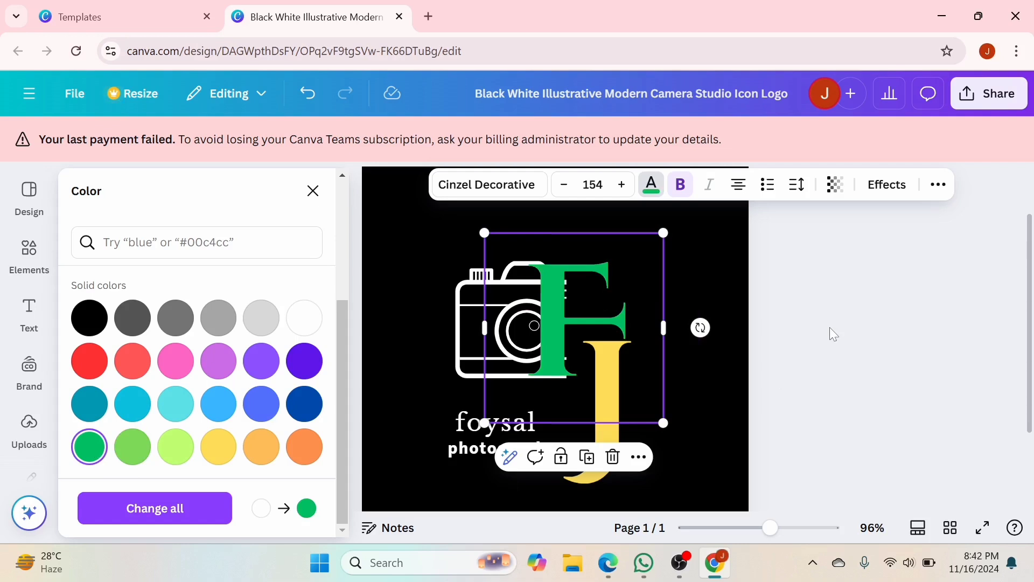
pyautogui.press('Escape')
pyautogui.press('Escape')
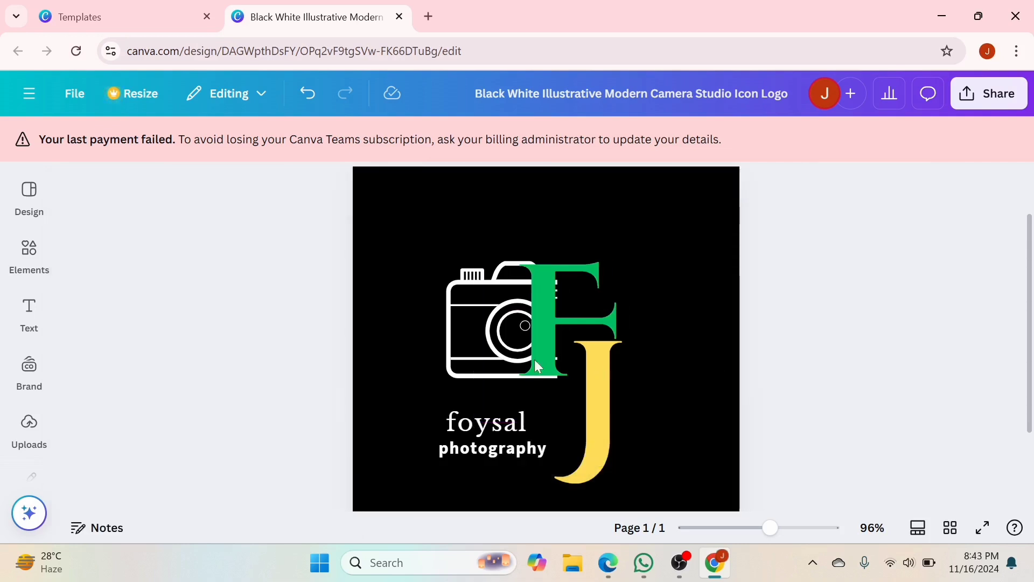
# Move the name up closer to the camera and shift "photography" up and slightly right beneath it
pyautogui.click(483, 427)
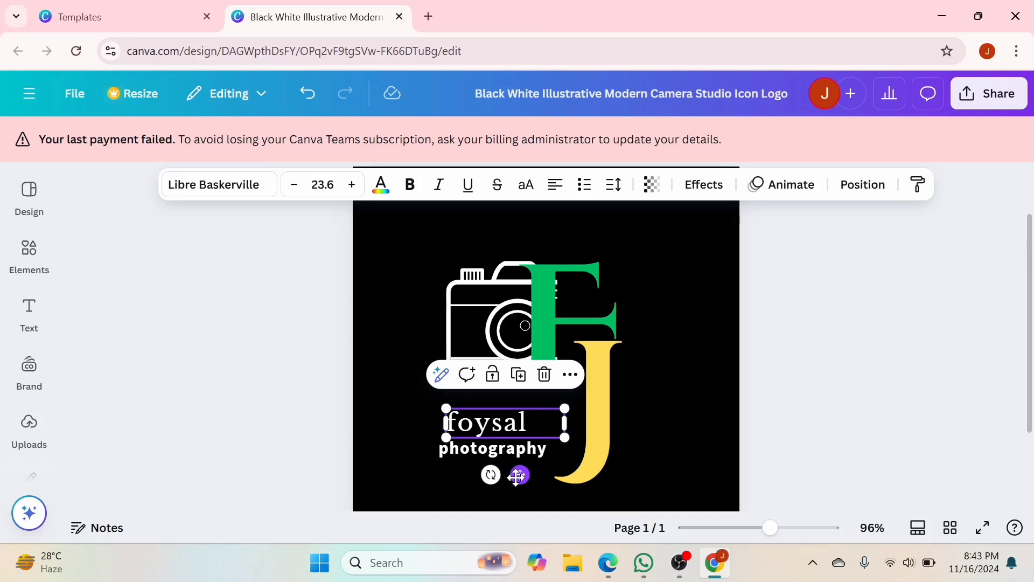
pyautogui.moveTo(517, 476); pyautogui.dragTo(515, 464)
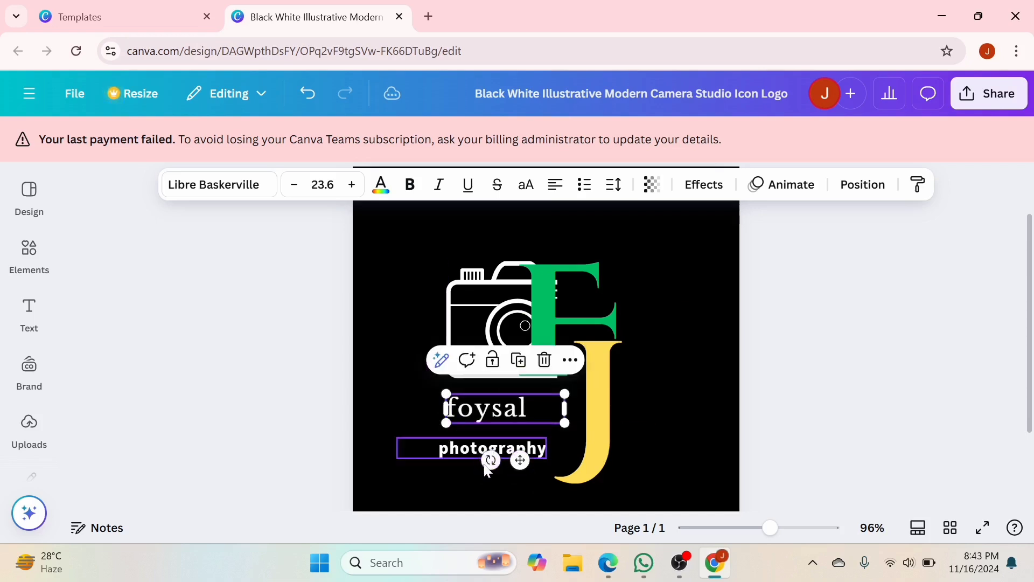
pyautogui.click(466, 451)
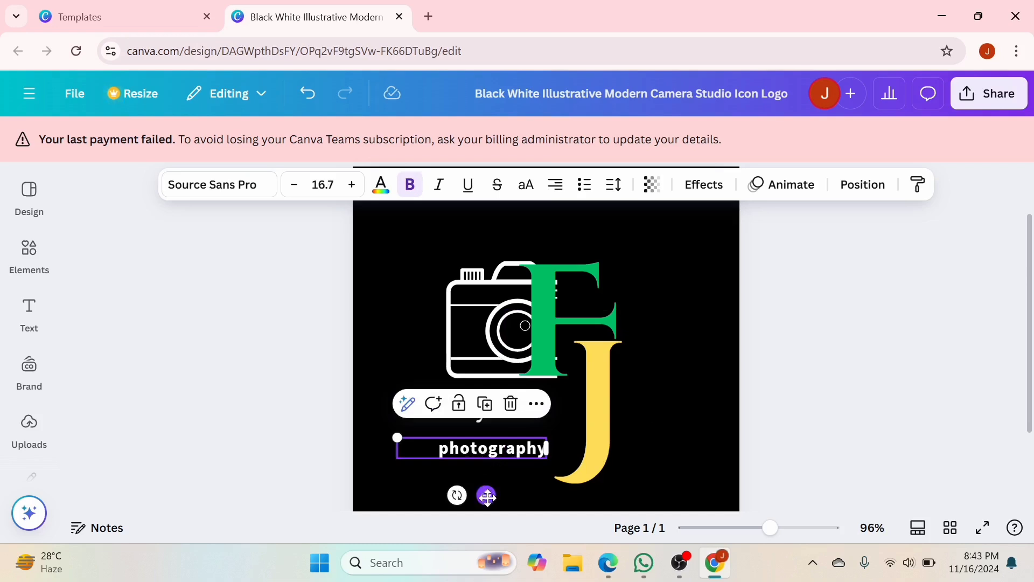
pyautogui.moveTo(487, 496); pyautogui.dragTo(491, 487)
pyautogui.click(829, 331)
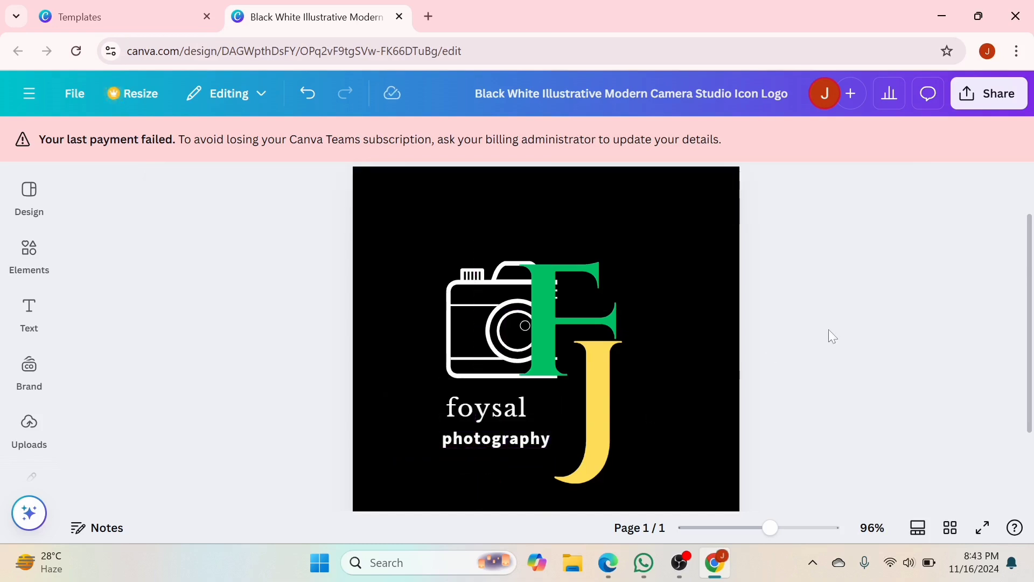
# Try green, red and dark blue as the name's text colour and return it to white
pyautogui.click(470, 415)
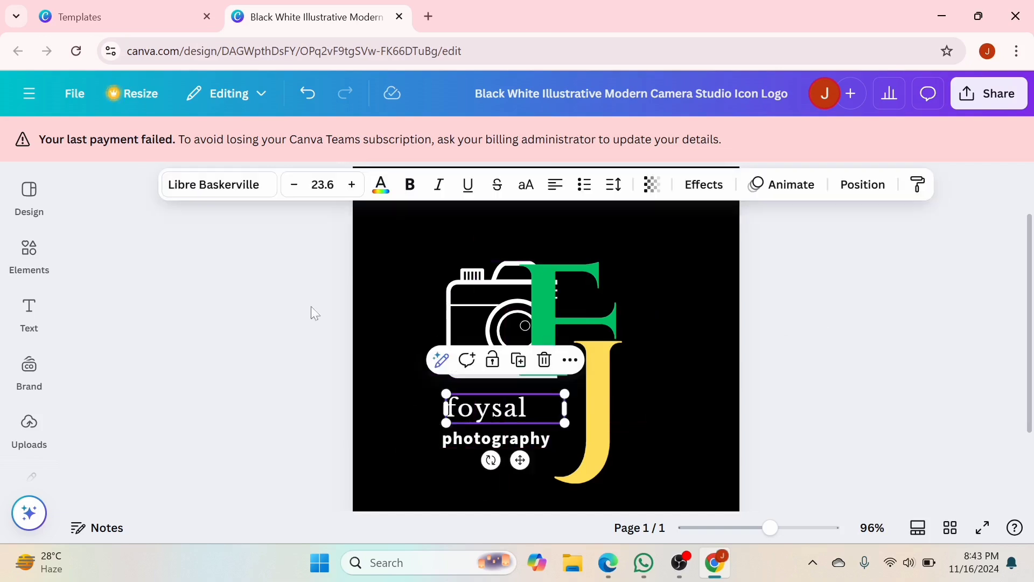
pyautogui.click(381, 184)
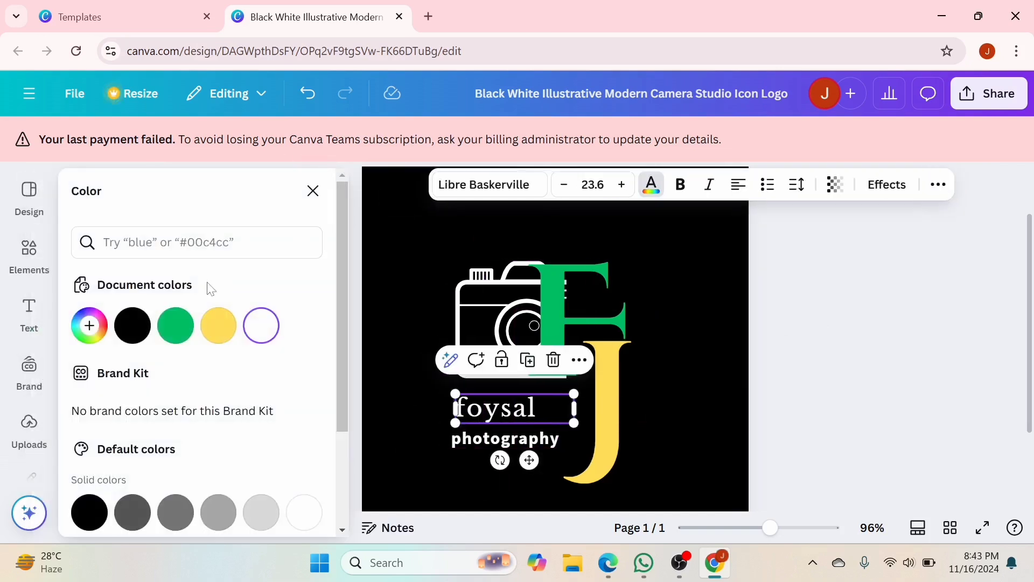
pyautogui.click(176, 326)
pyautogui.scroll(-2, 149, 457)
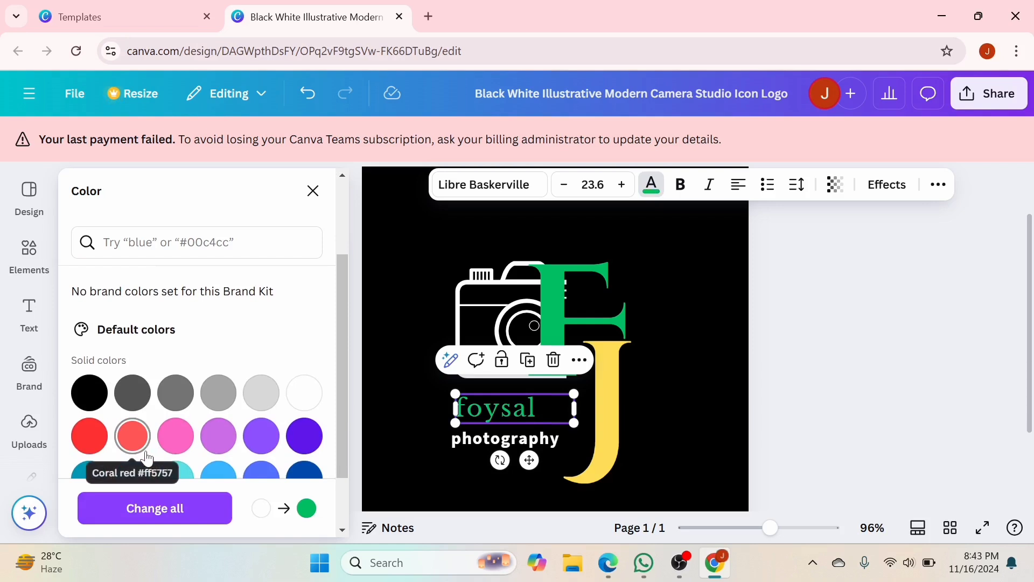
pyautogui.click(89, 435)
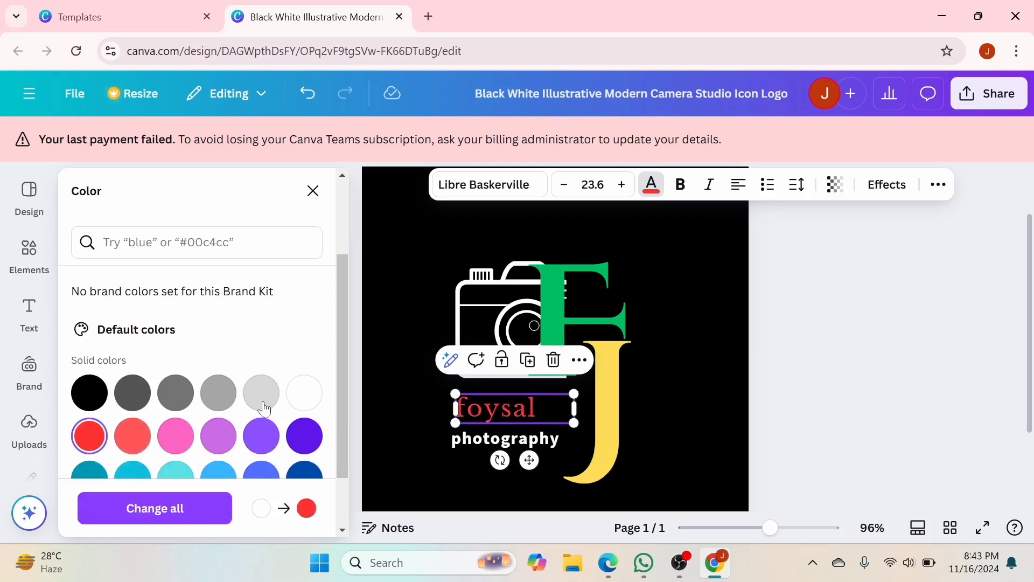
pyautogui.click(301, 477)
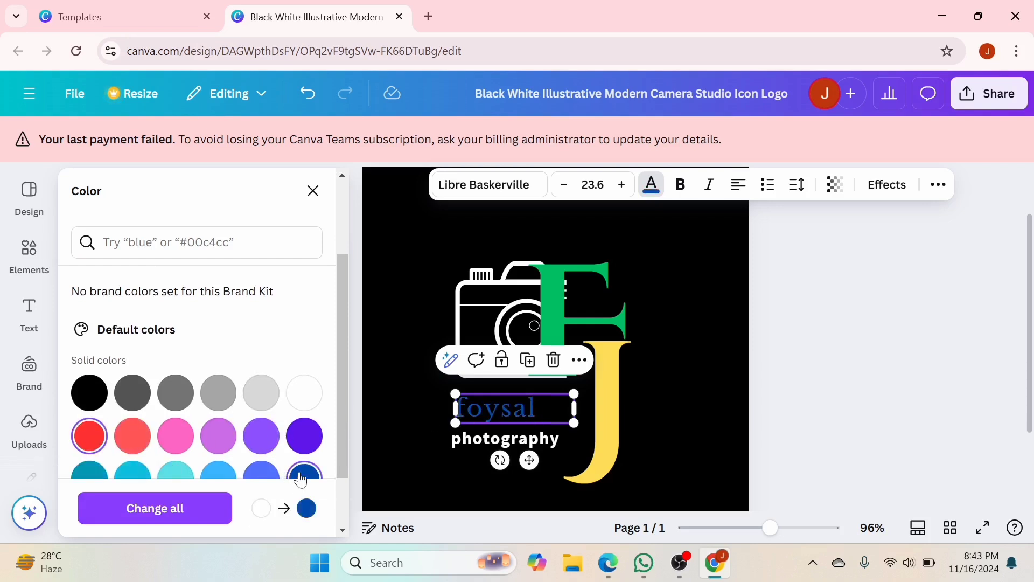
pyautogui.click(302, 394)
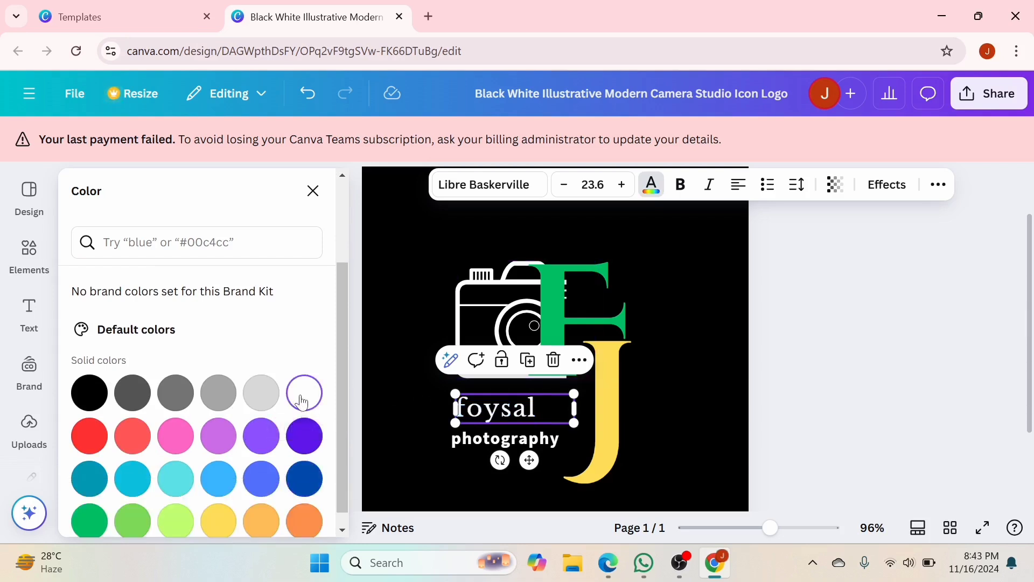
pyautogui.click(819, 351)
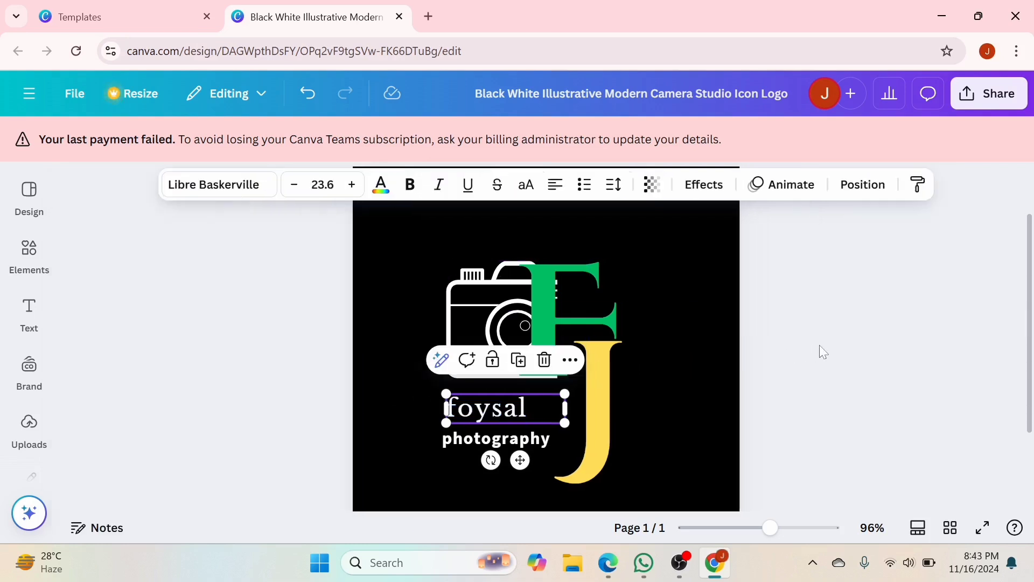
# Try solid yellow and the black-to-gold gradient on the page background and settle on the black-to-grey gradient
pyautogui.click(697, 323)
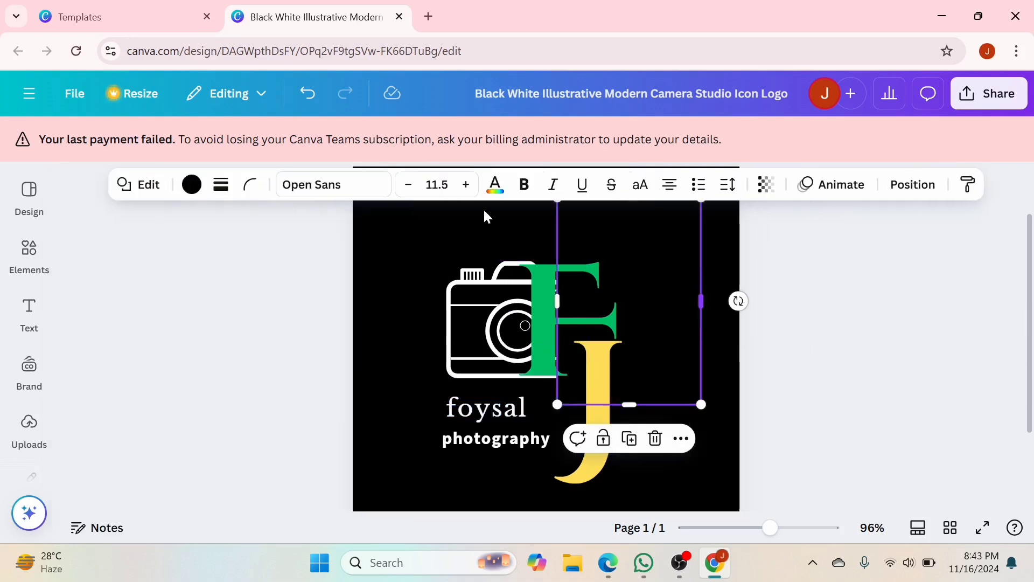
pyautogui.click(414, 249)
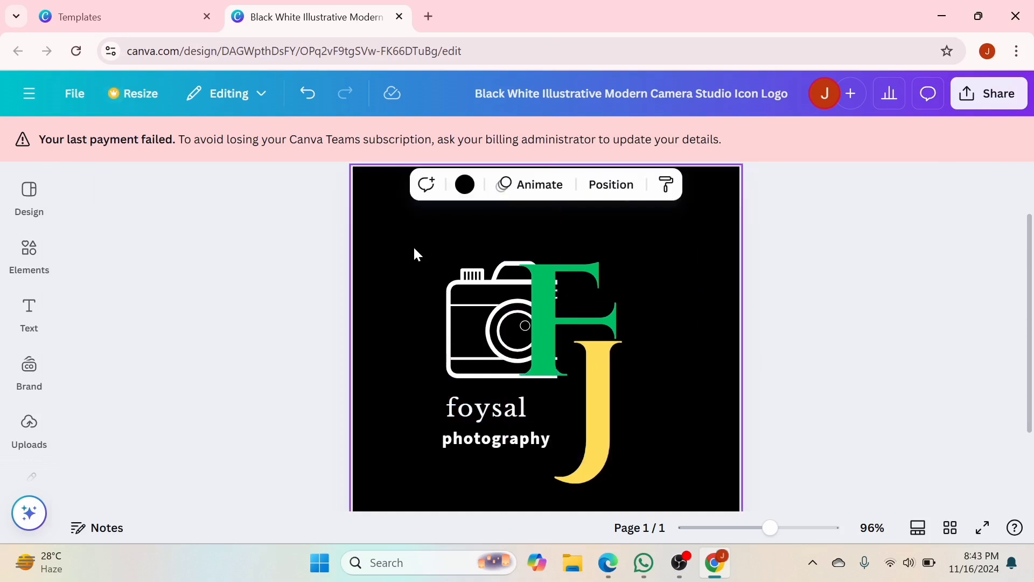
pyautogui.click(465, 185)
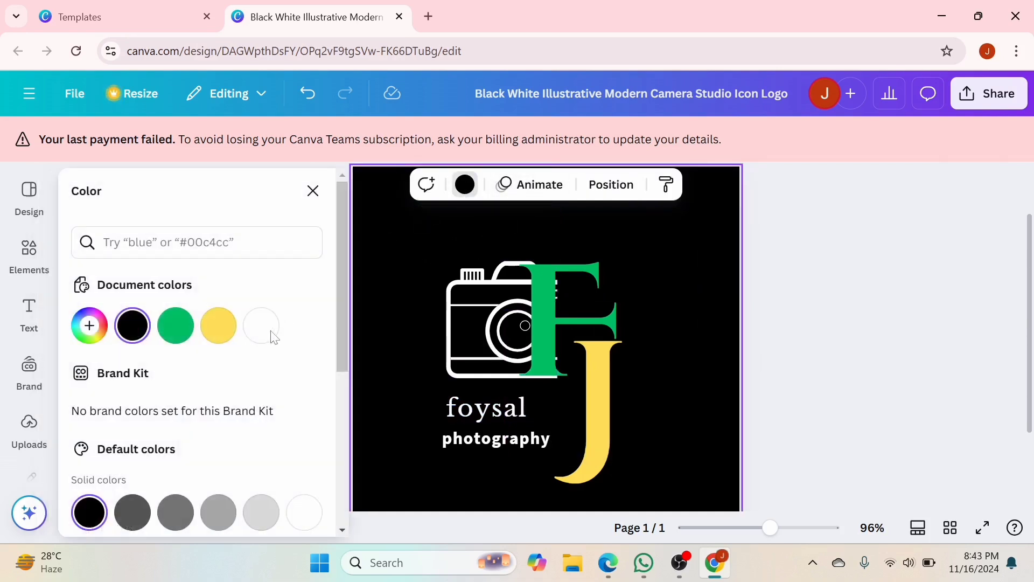
pyautogui.click(221, 332)
pyautogui.scroll(-5, 222, 332)
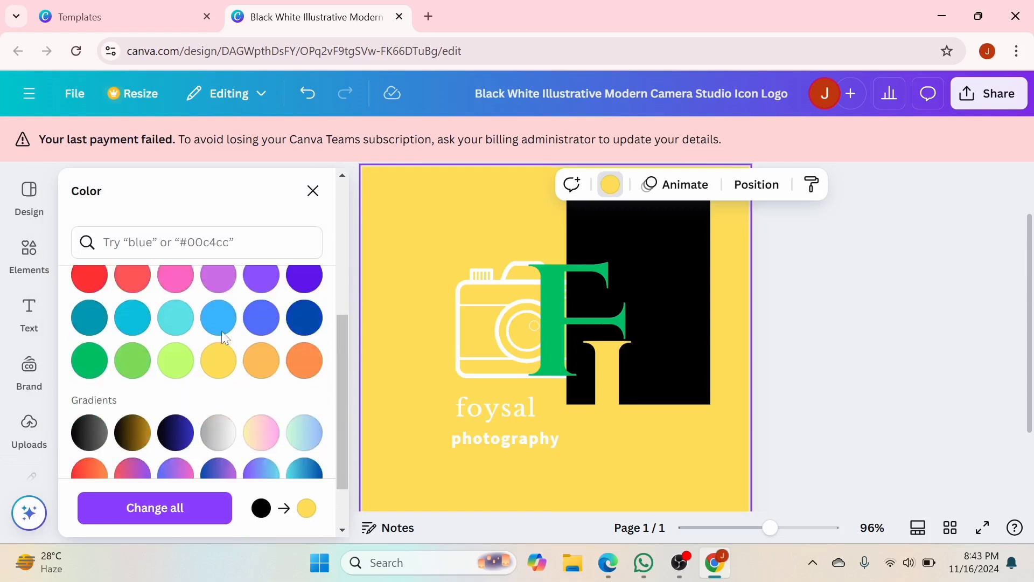
pyautogui.click(119, 426)
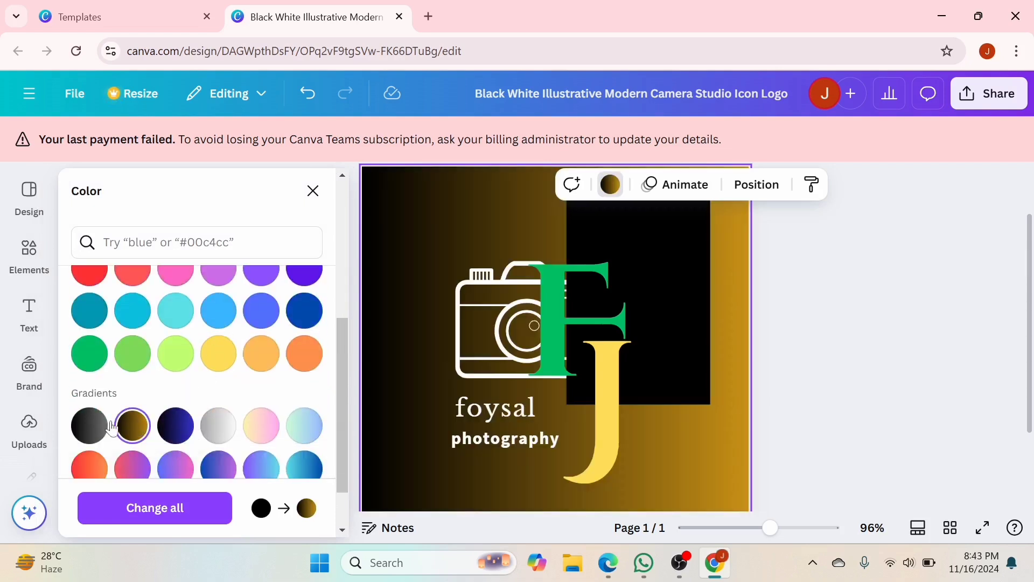
pyautogui.click(91, 427)
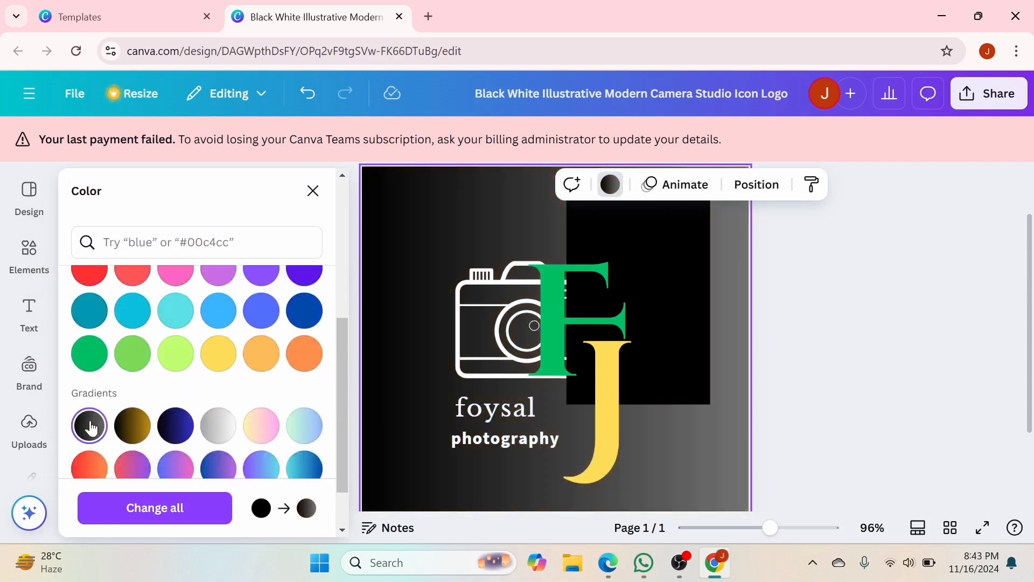
pyautogui.click(856, 292)
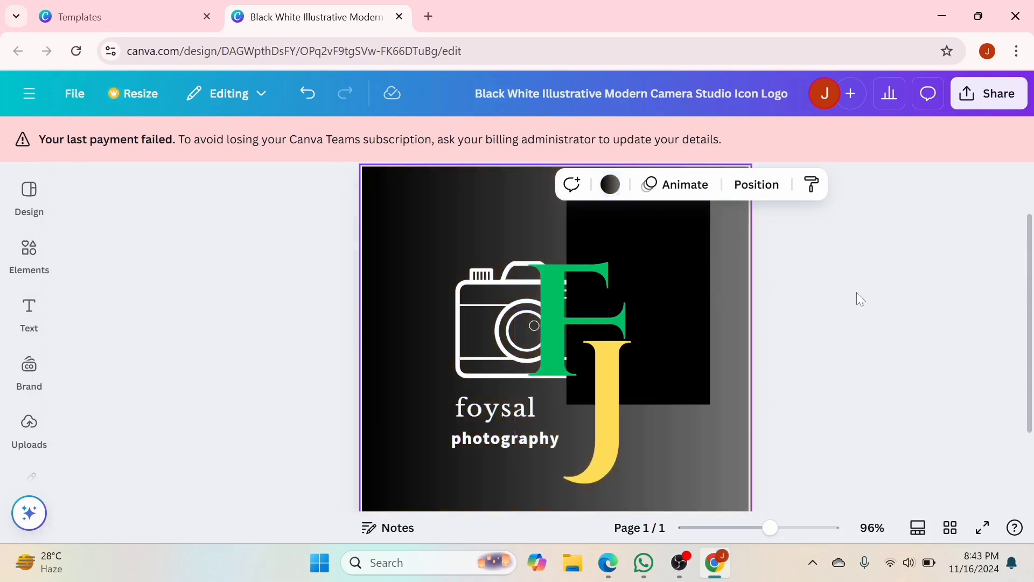
# Delete the black rectangle covering part of the camera behind the initials
pyautogui.click(678, 267)
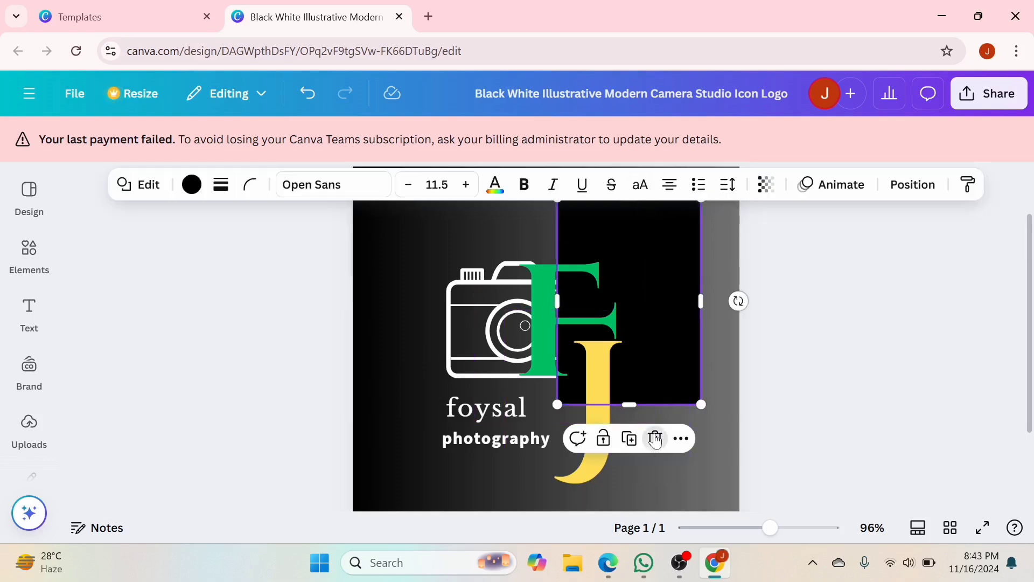
pyautogui.click(655, 439)
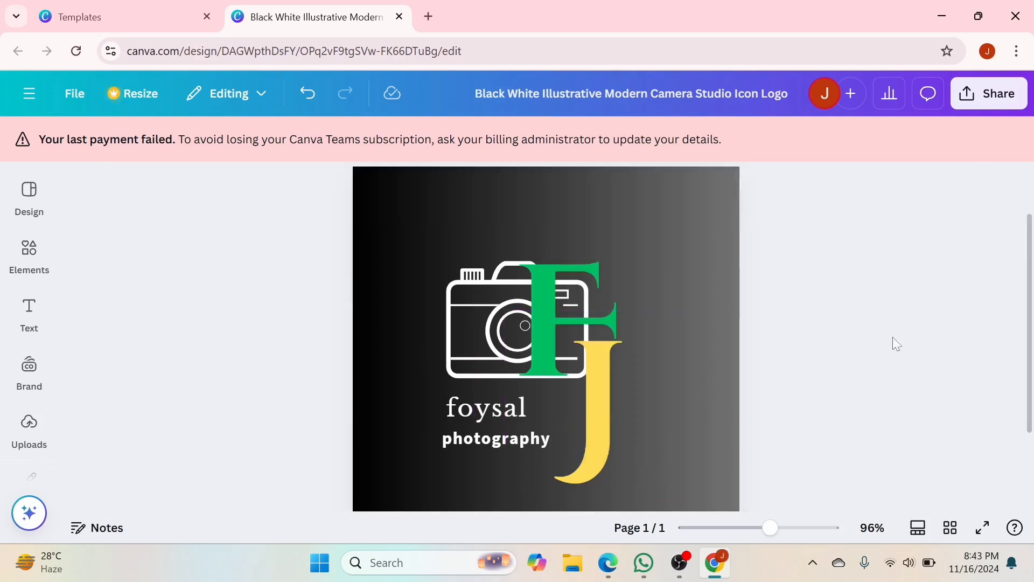
# Try dark blue and light blue on the page background and settle on solid black
pyautogui.click(393, 282)
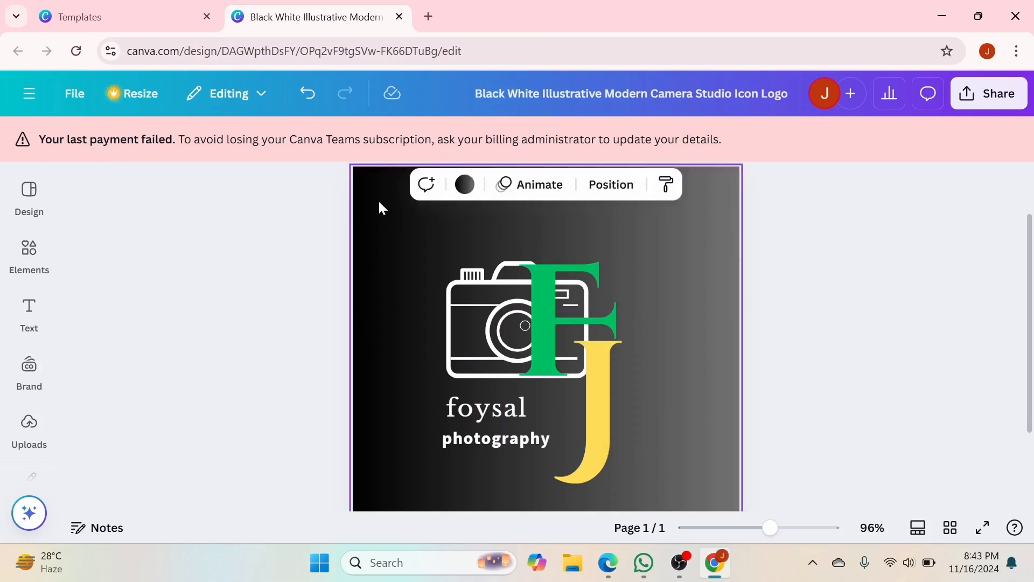
pyautogui.click(464, 186)
pyautogui.scroll(-5, 189, 392)
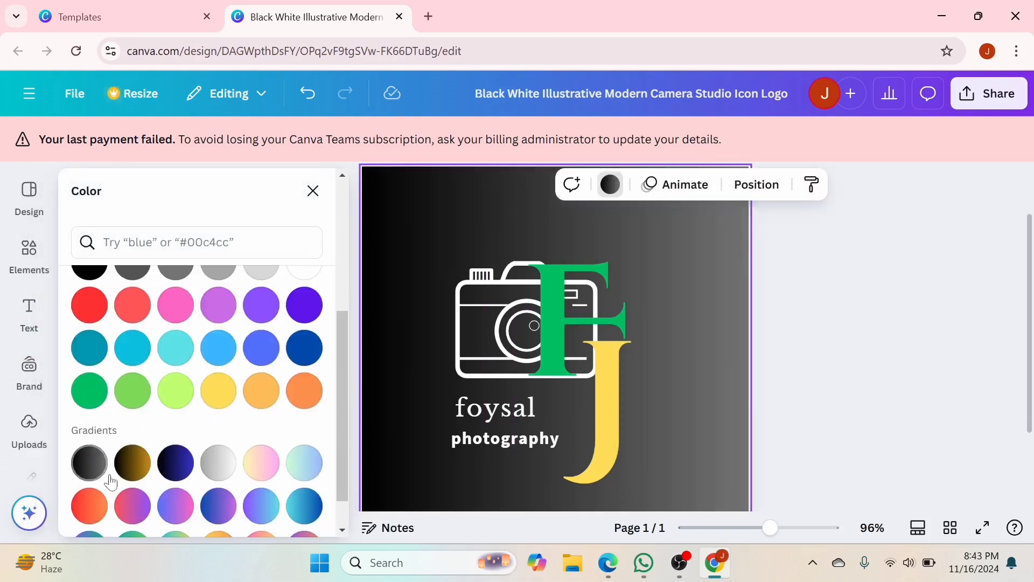
pyautogui.scroll(-1, 89, 506)
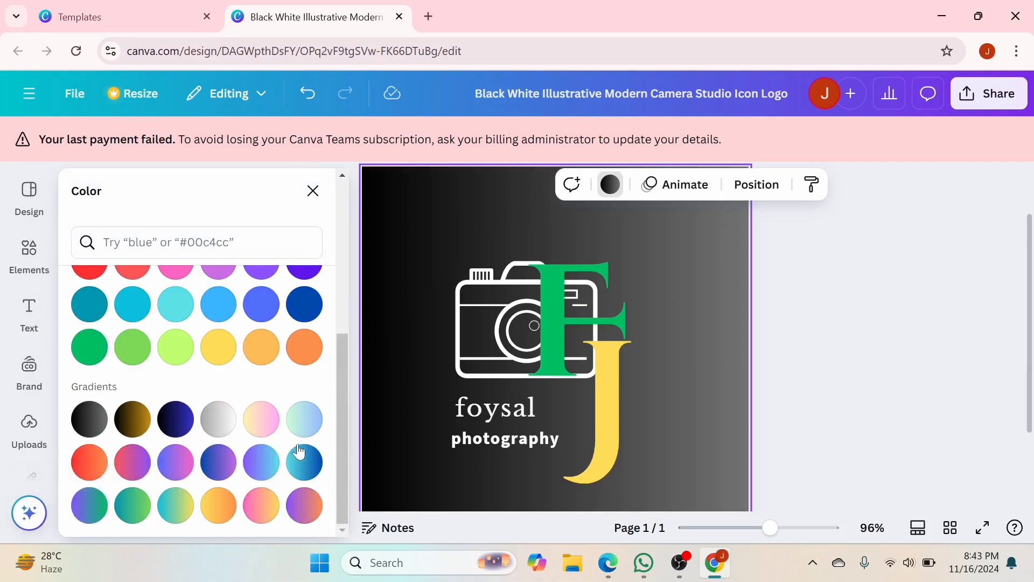
pyautogui.click(305, 304)
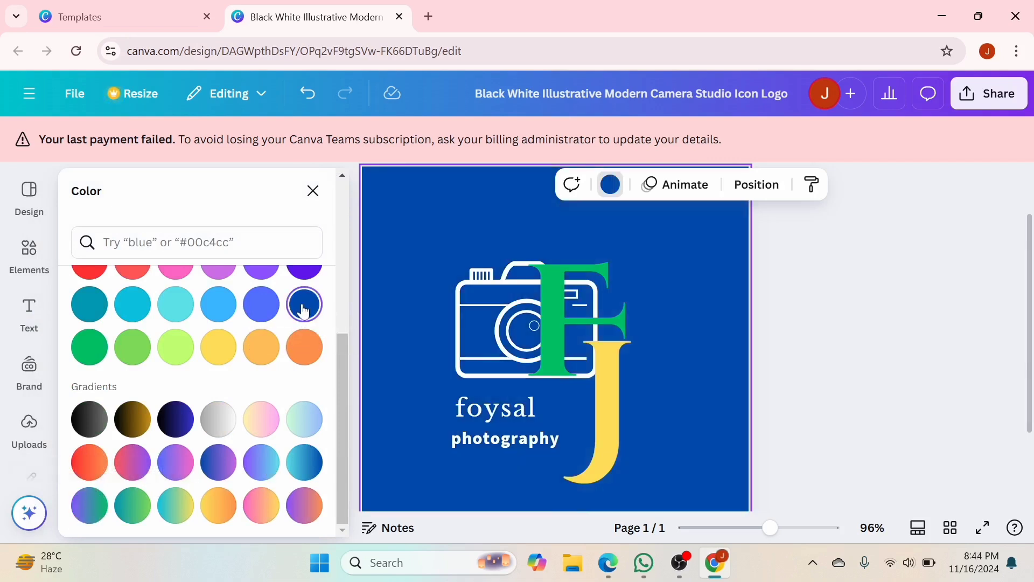
pyautogui.scroll(1, 304, 313)
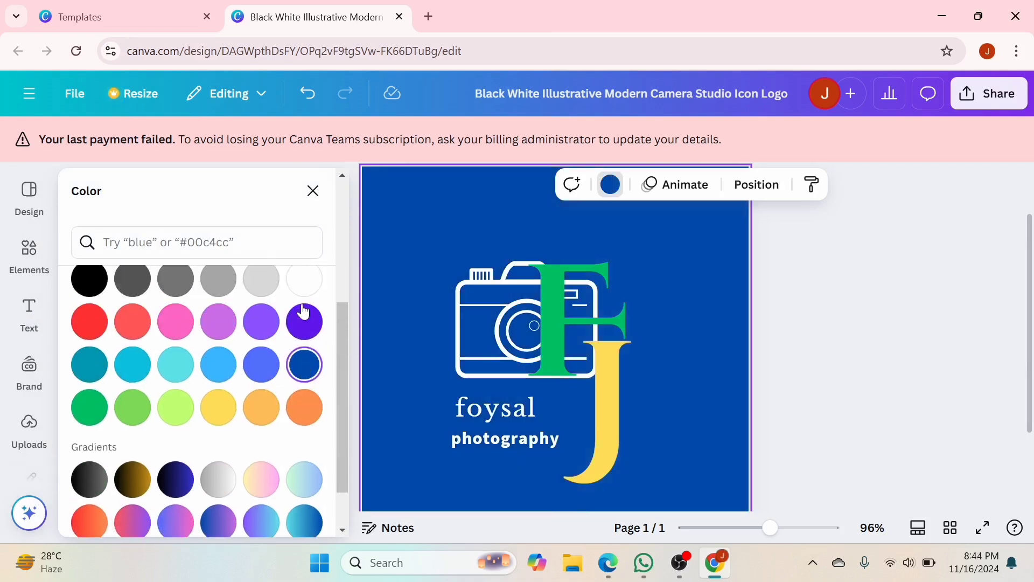
pyautogui.click(224, 373)
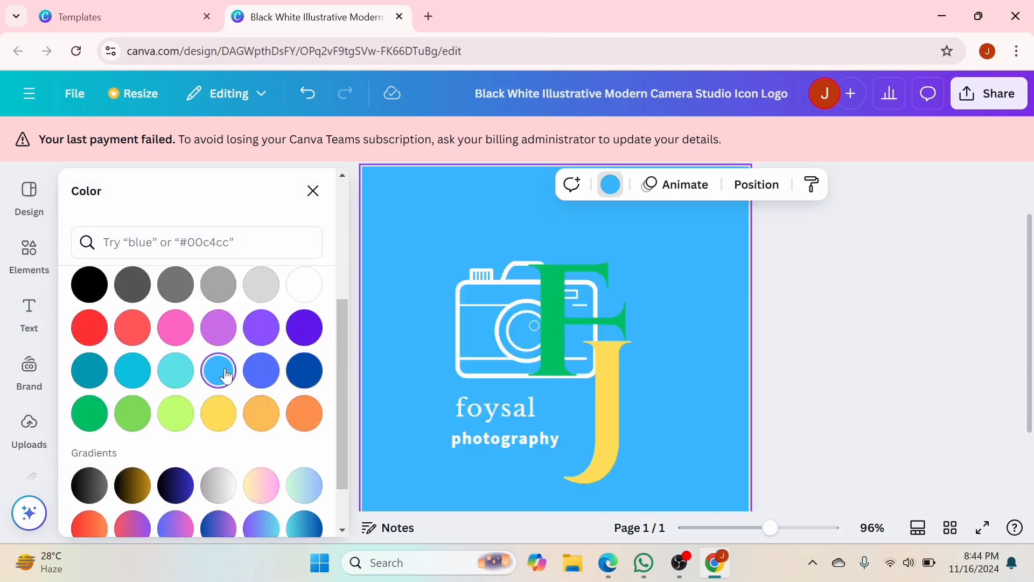
pyautogui.click(305, 370)
pyautogui.click(87, 283)
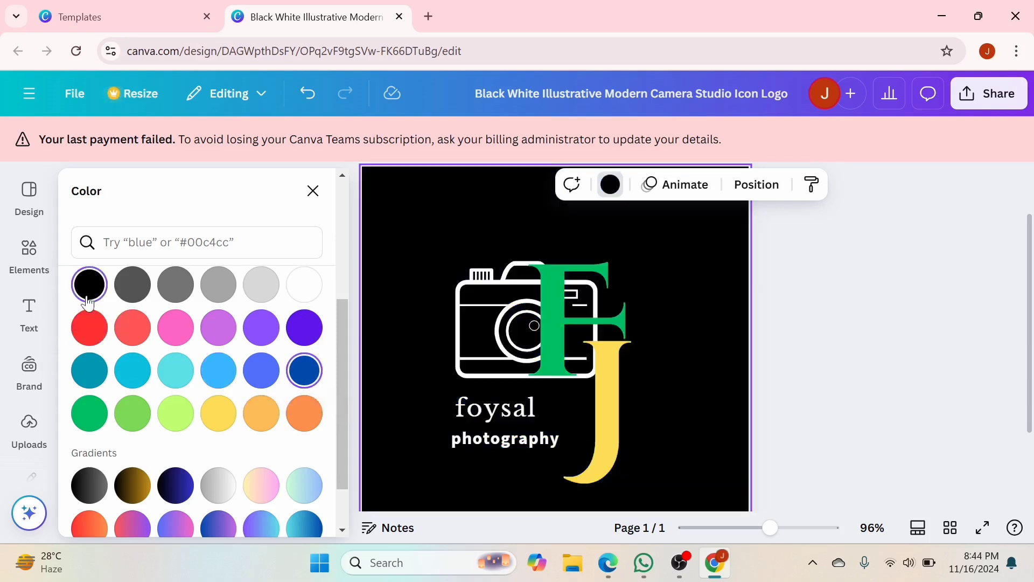
pyautogui.click(889, 322)
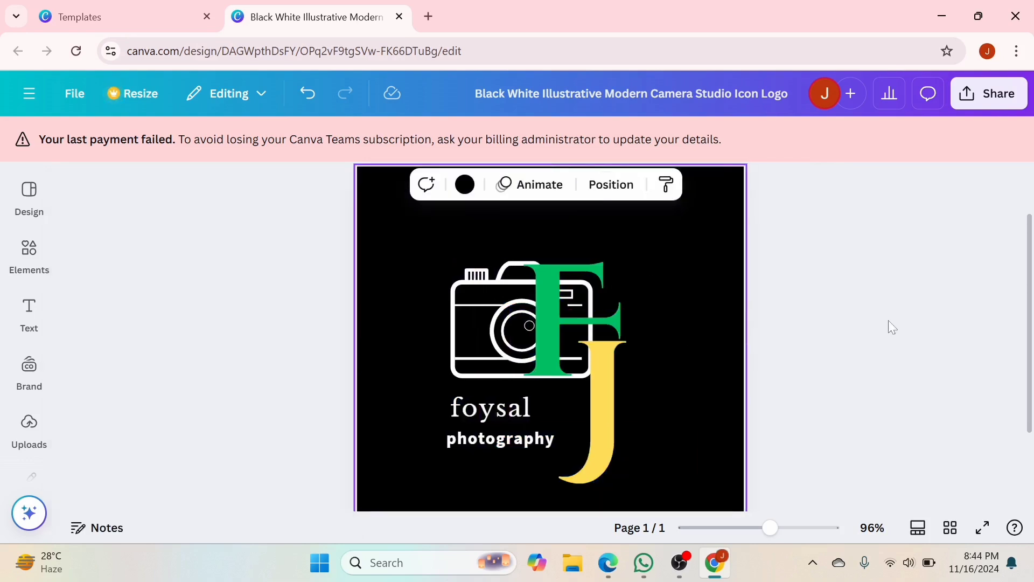
# Download the finished logo as a PNG at size 1 (500 × 500 px)
pyautogui.click(983, 100)
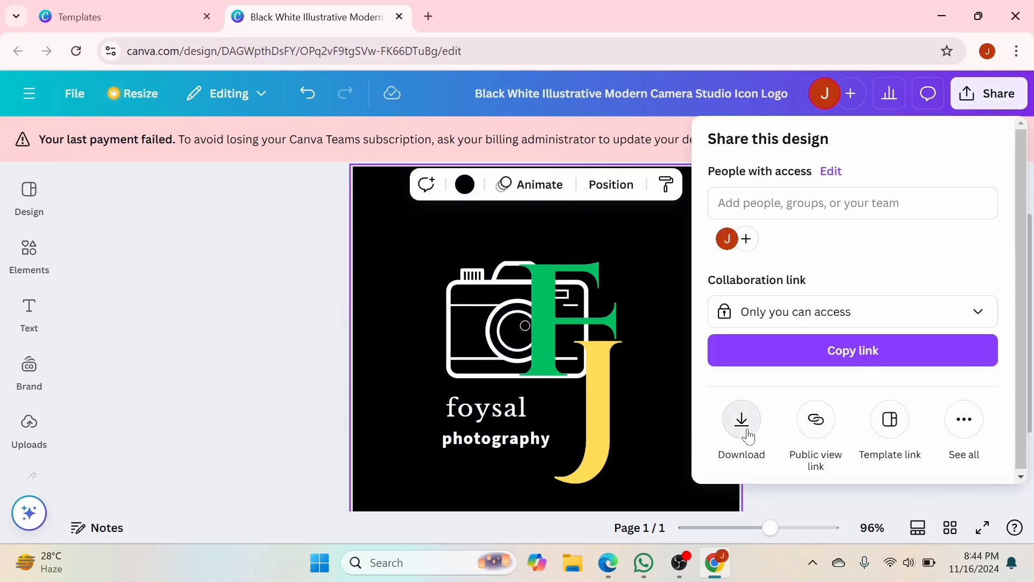
pyautogui.click(742, 423)
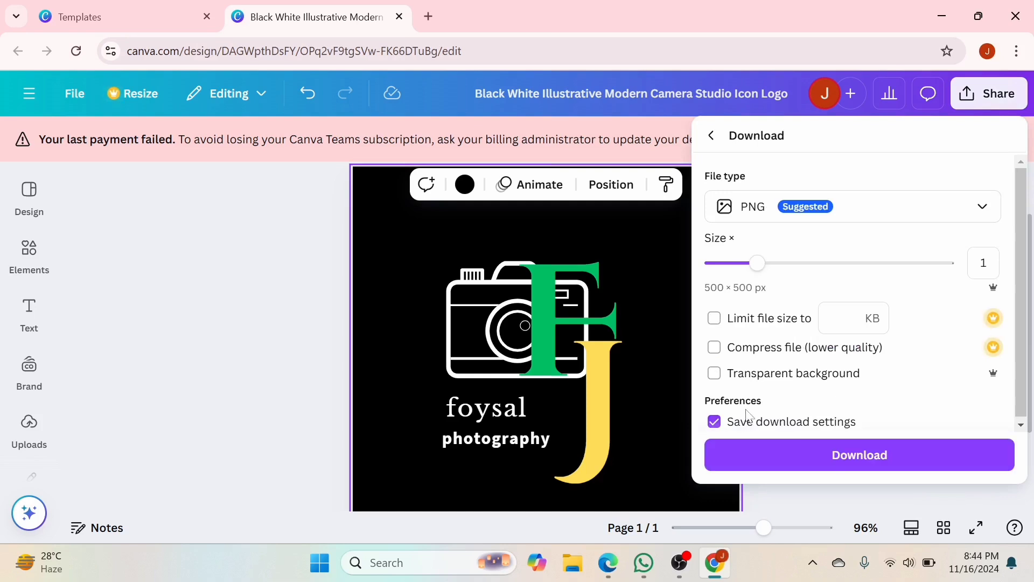
pyautogui.click(848, 462)
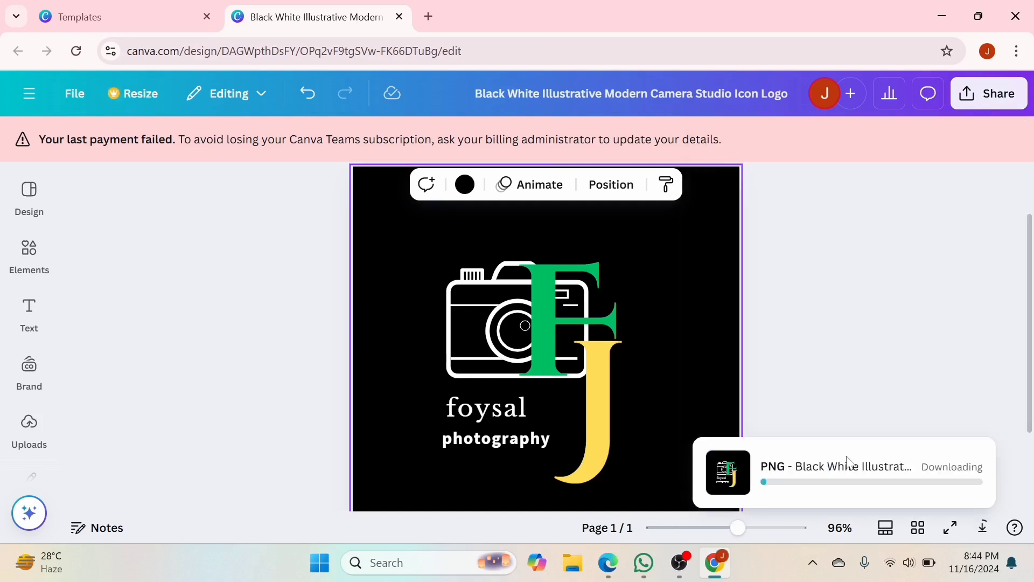